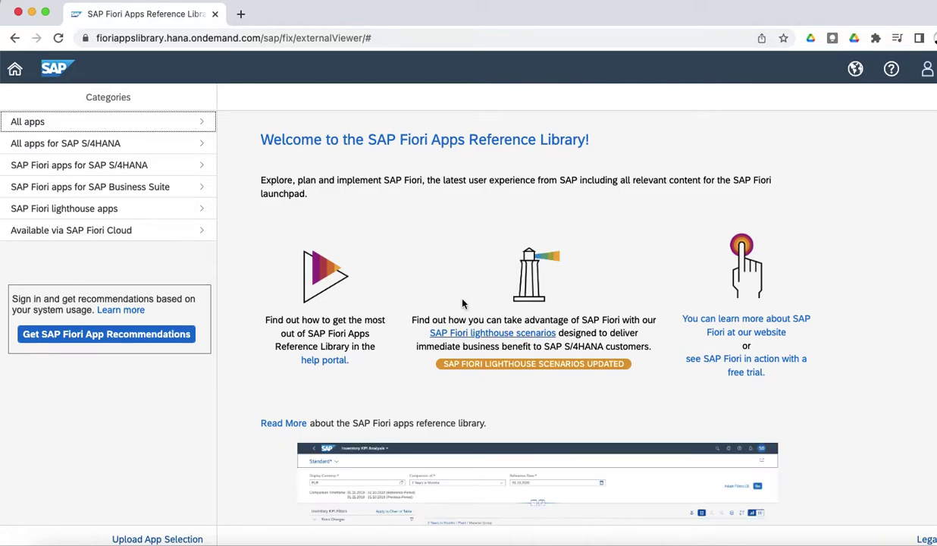
Browse the SAP S/4HANA apps by role and open the role list's filter settings.
{"action": "left_click", "coordinate": [161, 144]}
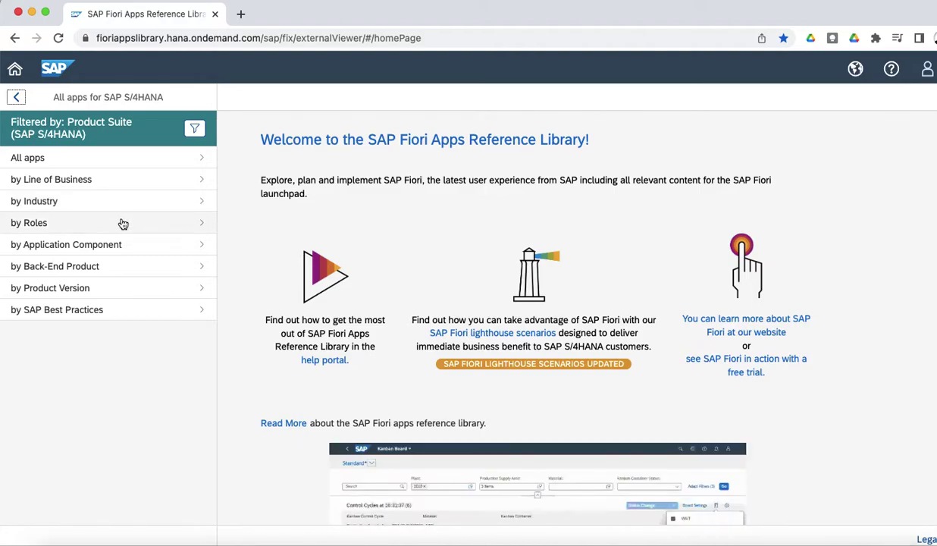
{"action": "left_click", "coordinate": [123, 223]}
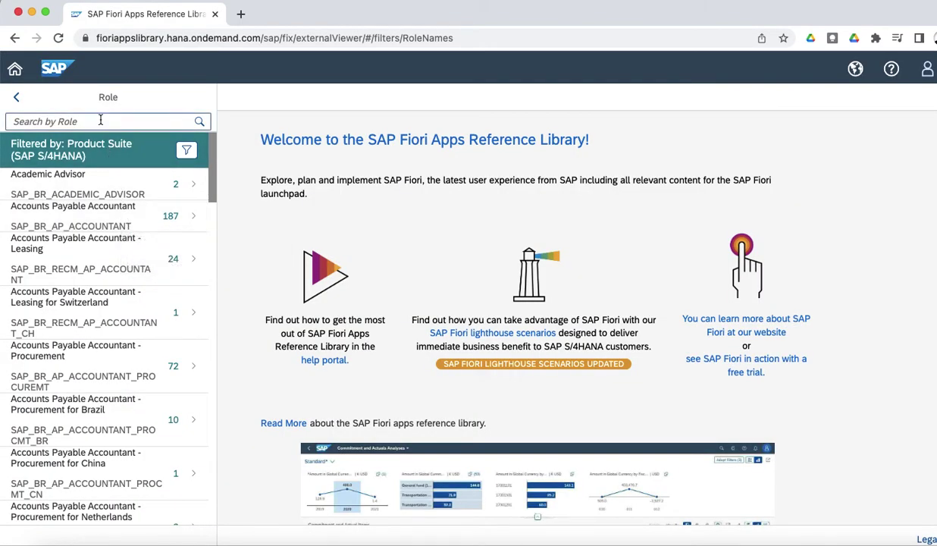
{"action": "left_click", "coordinate": [185, 153]}
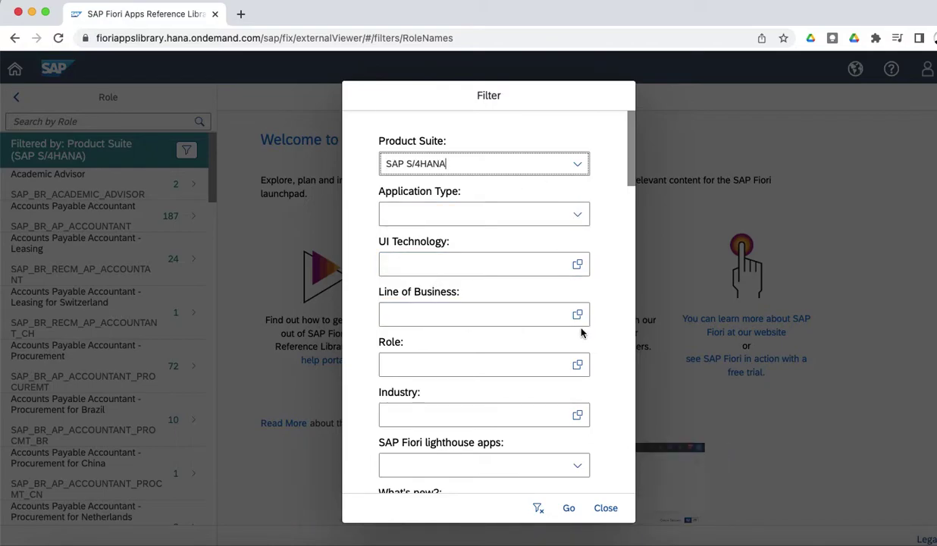
Set the Line of Business filter to Finance.
{"action": "left_click", "coordinate": [558, 312]}
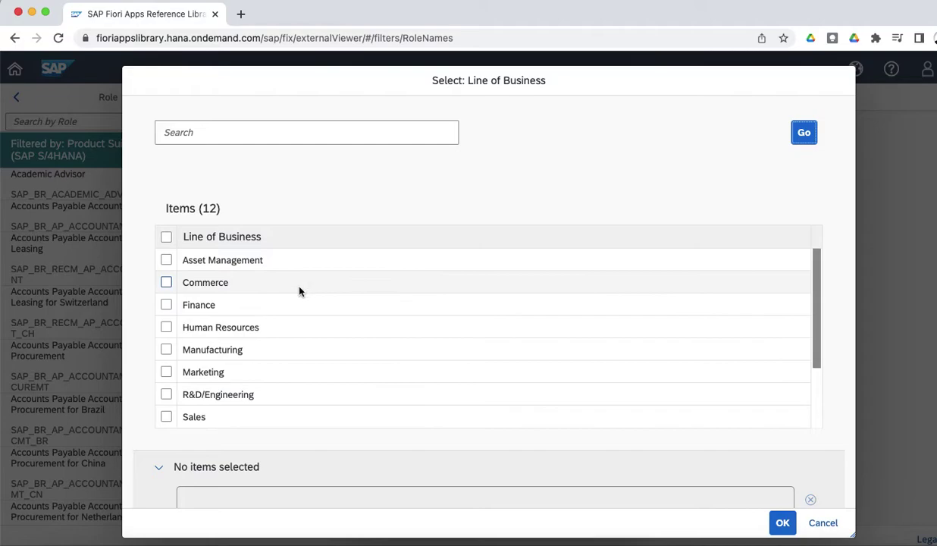
{"action": "left_click", "coordinate": [166, 304]}
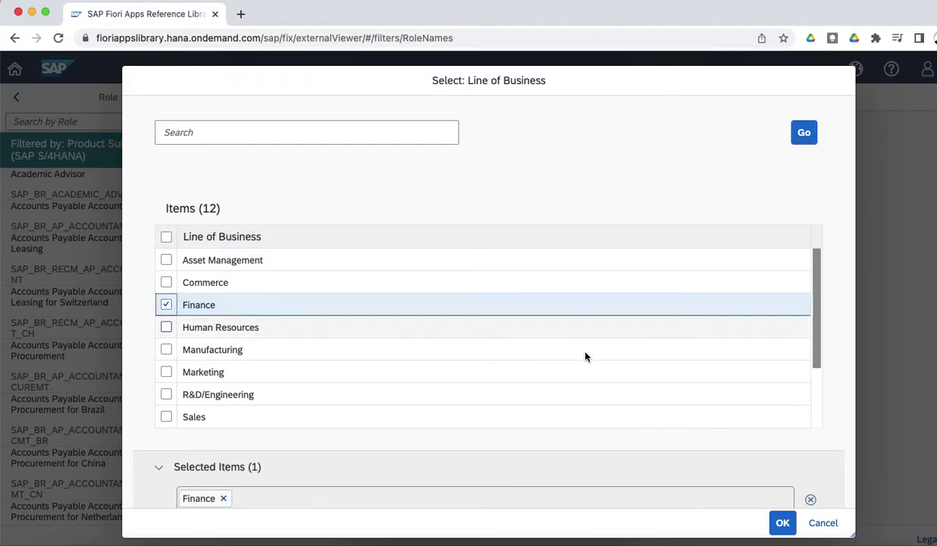
{"action": "left_click", "coordinate": [783, 523]}
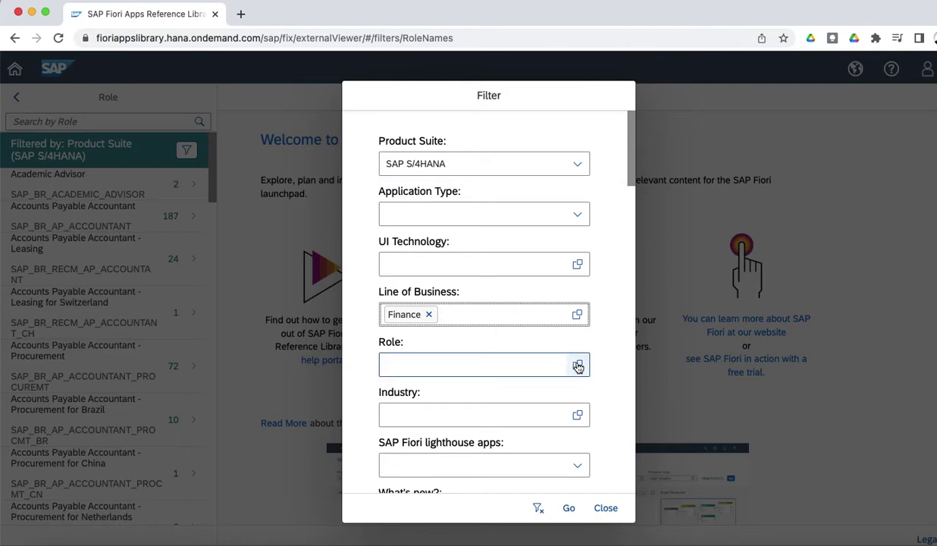
Set the Role filter to SAP_BR_AP_MANAGER and apply the filters.
{"action": "left_click", "coordinate": [576, 364]}
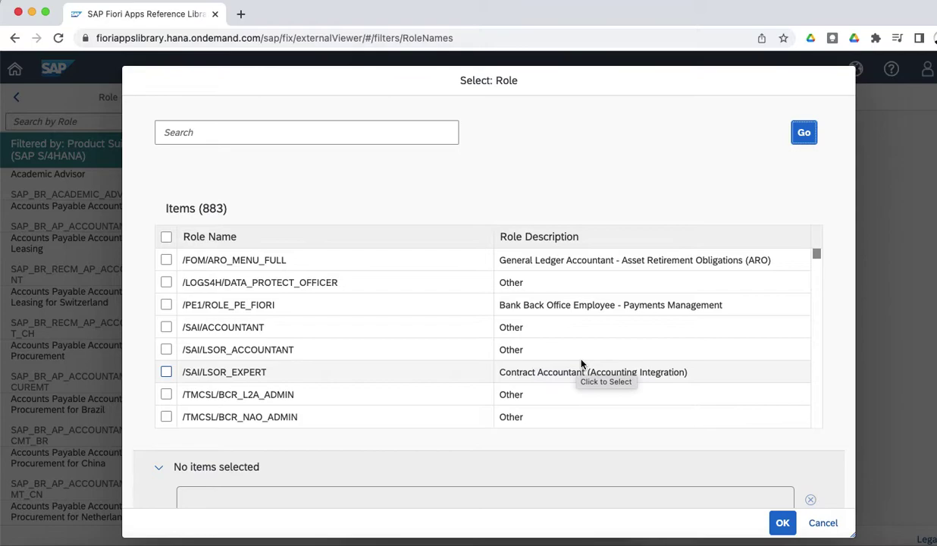
{"action": "scroll", "coordinate": [581, 363], "scroll_direction": "down", "scroll_amount": 15}
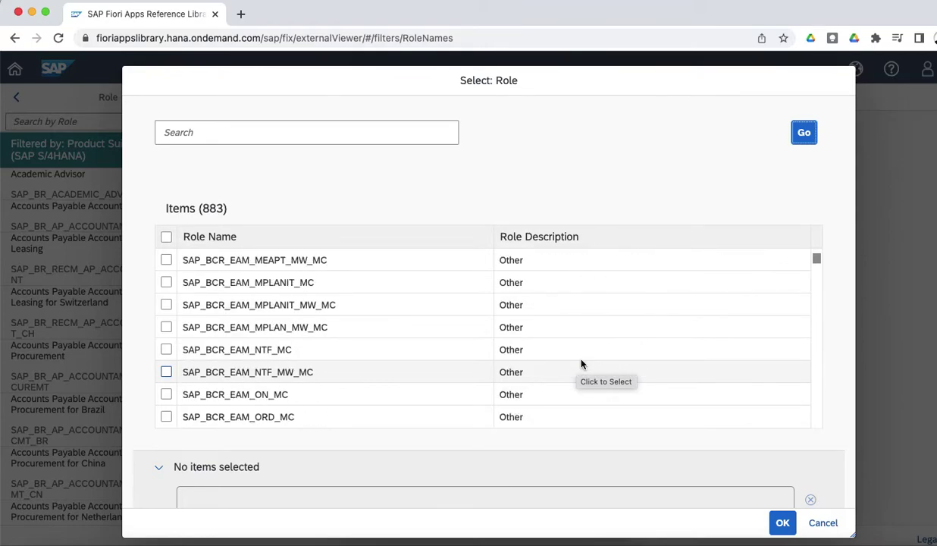
{"action": "scroll", "coordinate": [582, 364], "scroll_direction": "down", "scroll_amount": 15}
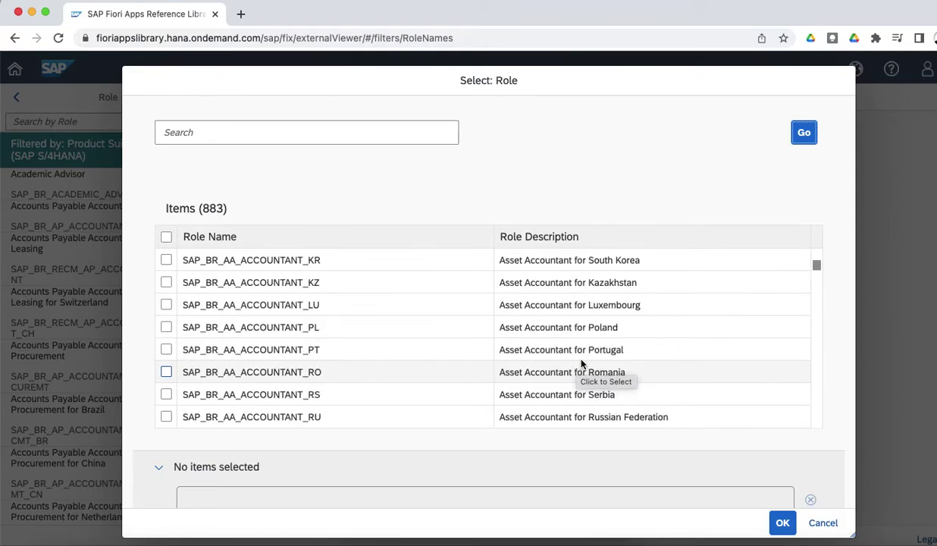
{"action": "scroll", "coordinate": [582, 364], "scroll_direction": "down", "scroll_amount": 5}
{"action": "scroll", "coordinate": [581, 364], "scroll_direction": "up", "scroll_amount": 2}
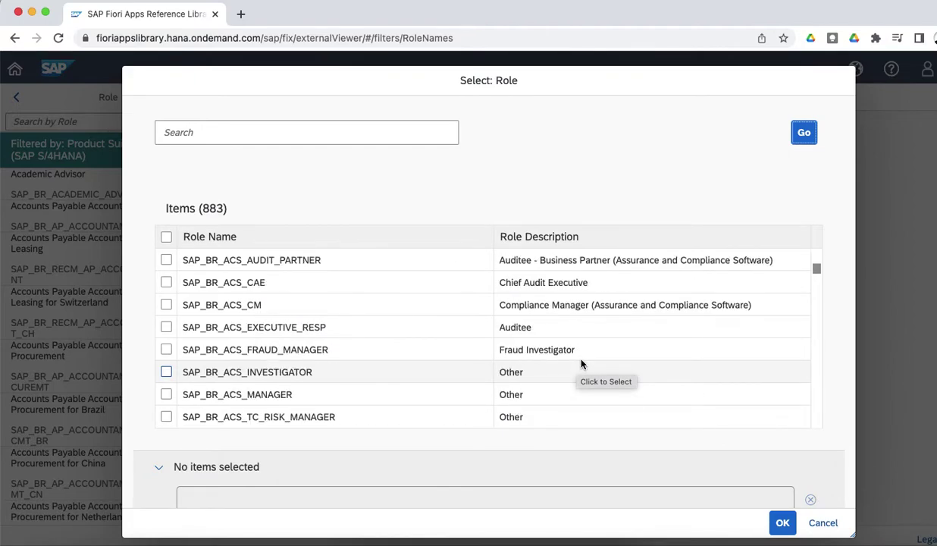
{"action": "scroll", "coordinate": [581, 364], "scroll_direction": "up", "scroll_amount": 5}
{"action": "scroll", "coordinate": [581, 364], "scroll_direction": "down", "scroll_amount": 1}
{"action": "scroll", "coordinate": [581, 364], "scroll_direction": "down", "scroll_amount": 3}
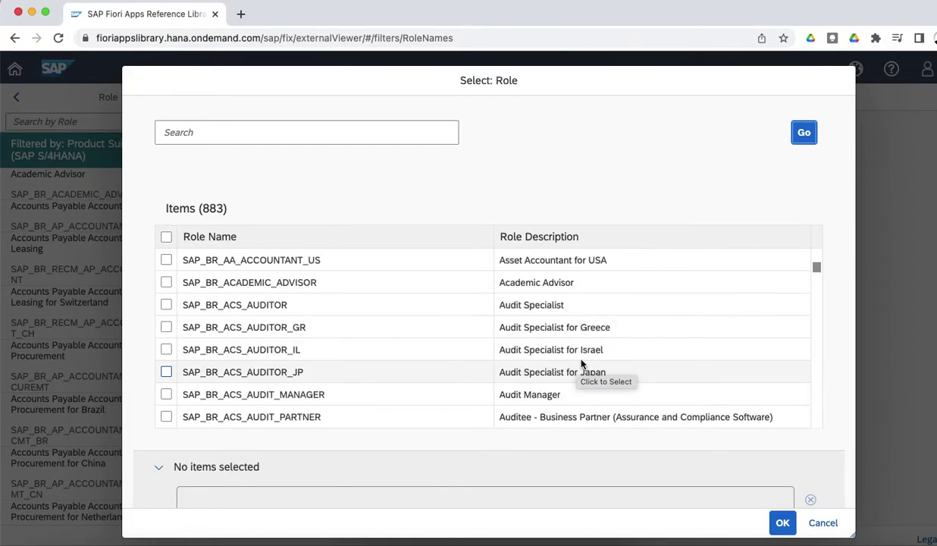
{"action": "scroll", "coordinate": [582, 364], "scroll_direction": "down", "scroll_amount": 15}
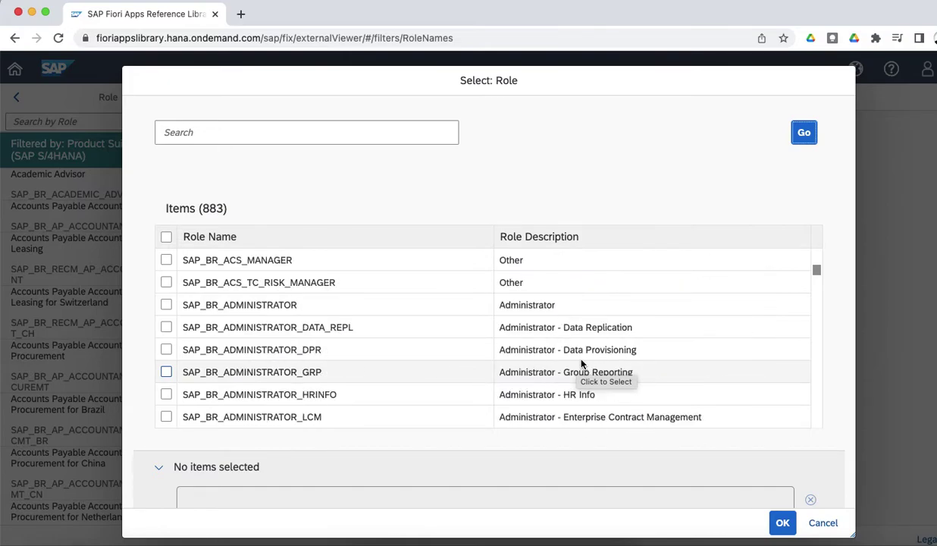
{"action": "scroll", "coordinate": [581, 364], "scroll_direction": "down", "scroll_amount": 1}
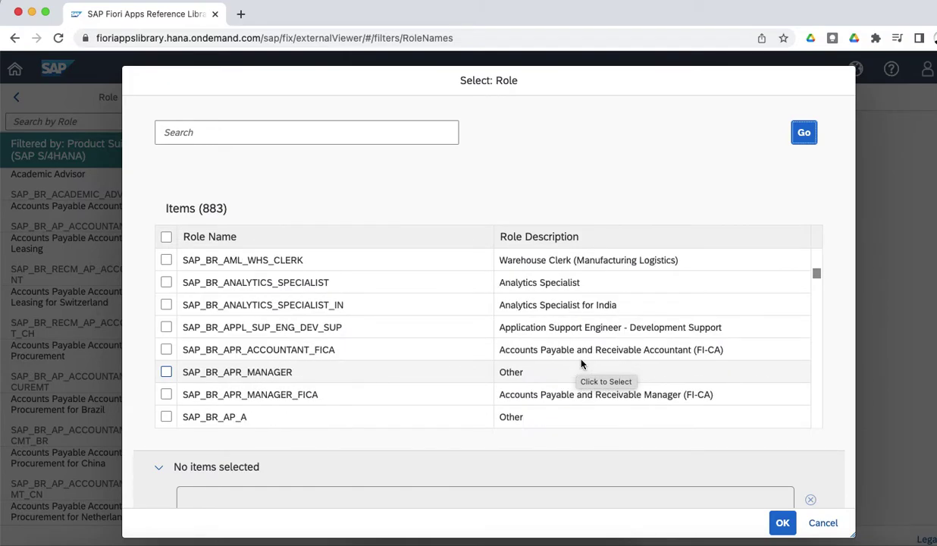
{"action": "scroll", "coordinate": [582, 364], "scroll_direction": "down", "scroll_amount": 8}
{"action": "scroll", "coordinate": [582, 364], "scroll_direction": "down", "scroll_amount": 10}
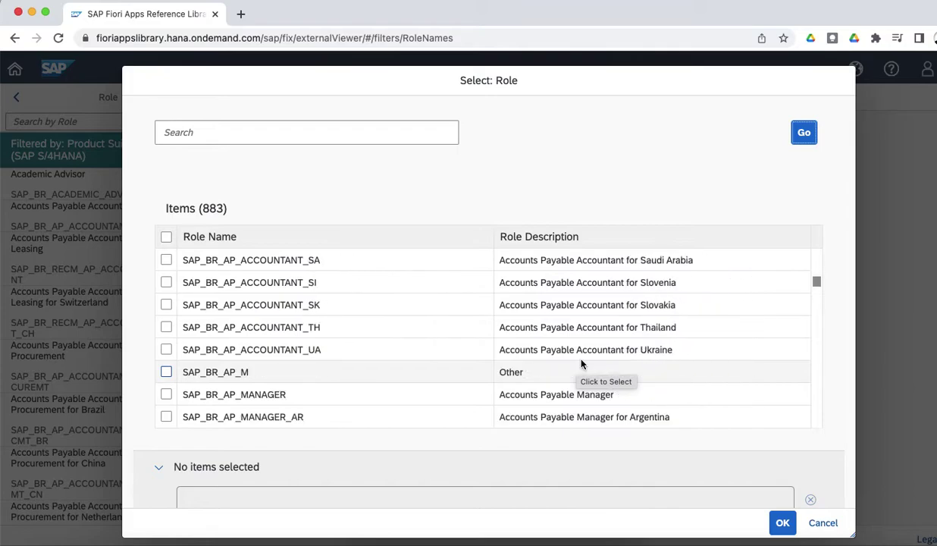
{"action": "scroll", "coordinate": [581, 364], "scroll_direction": "up", "scroll_amount": 4}
{"action": "scroll", "coordinate": [581, 364], "scroll_direction": "down", "scroll_amount": 5}
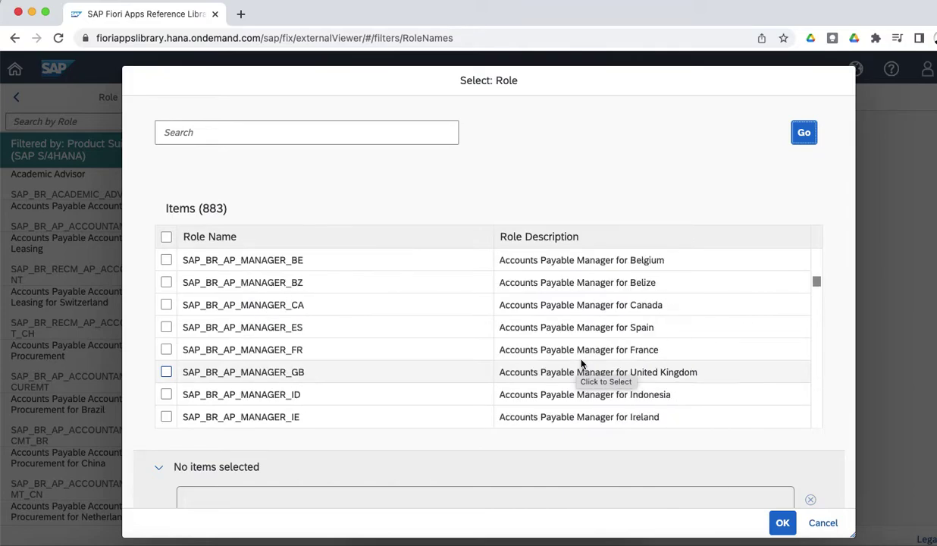
{"action": "scroll", "coordinate": [582, 364], "scroll_direction": "up", "scroll_amount": 4}
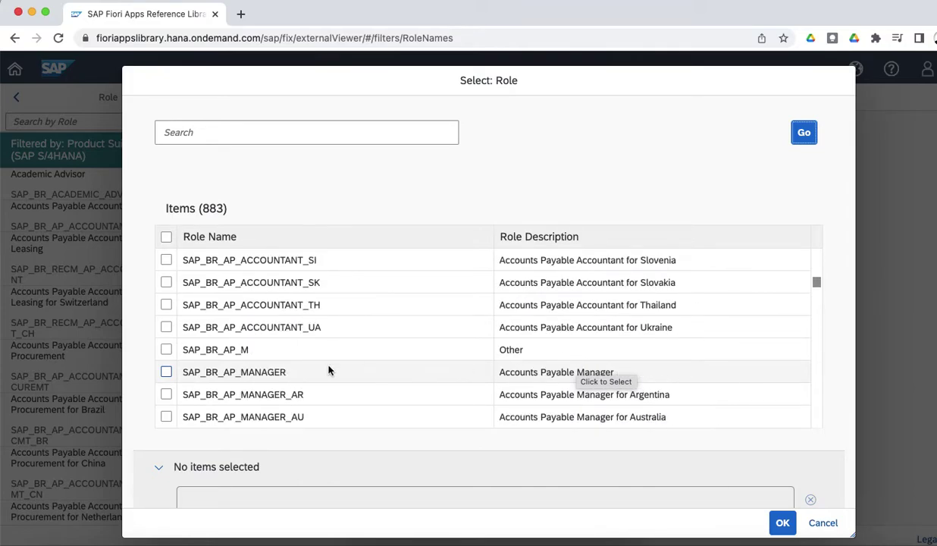
{"action": "left_click", "coordinate": [166, 373]}
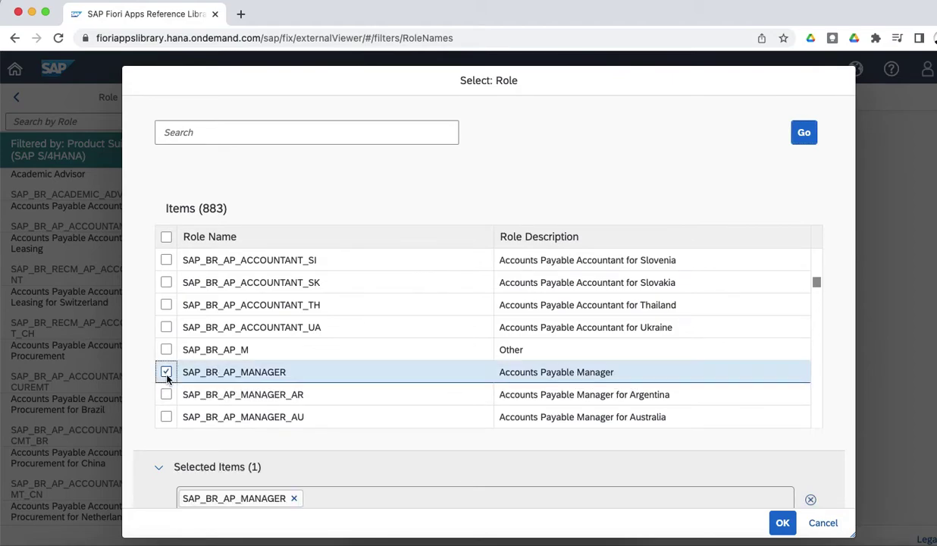
{"action": "left_click", "coordinate": [782, 523]}
{"action": "left_click", "coordinate": [565, 508]}
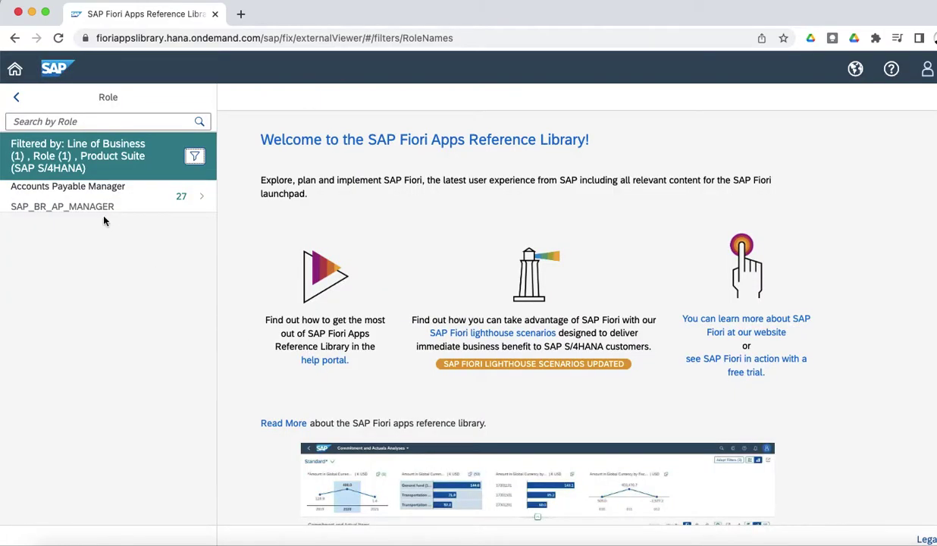
List the Accounts Payable Manager apps and view Approve Bank Payments details and its supported releases.
{"action": "mouse_move", "coordinate": [113, 210]}
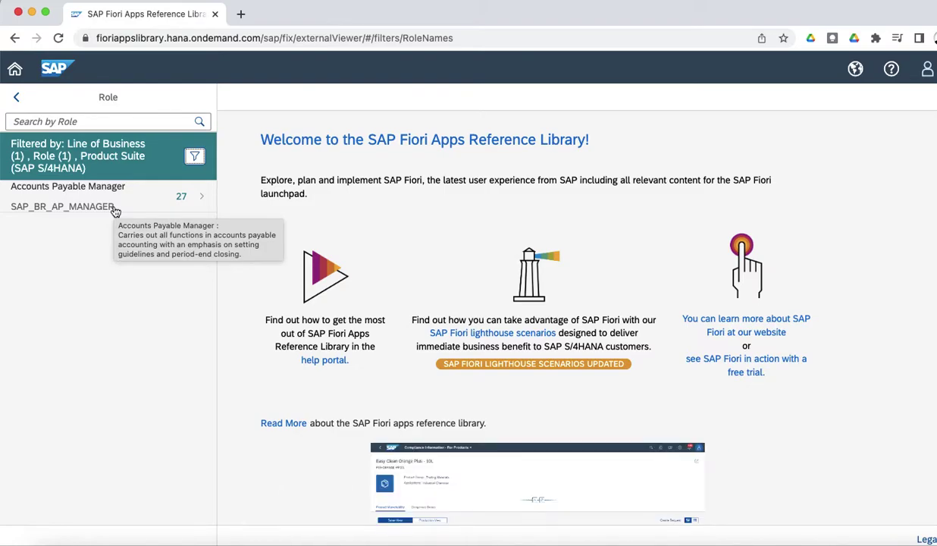
{"action": "left_click", "coordinate": [114, 211]}
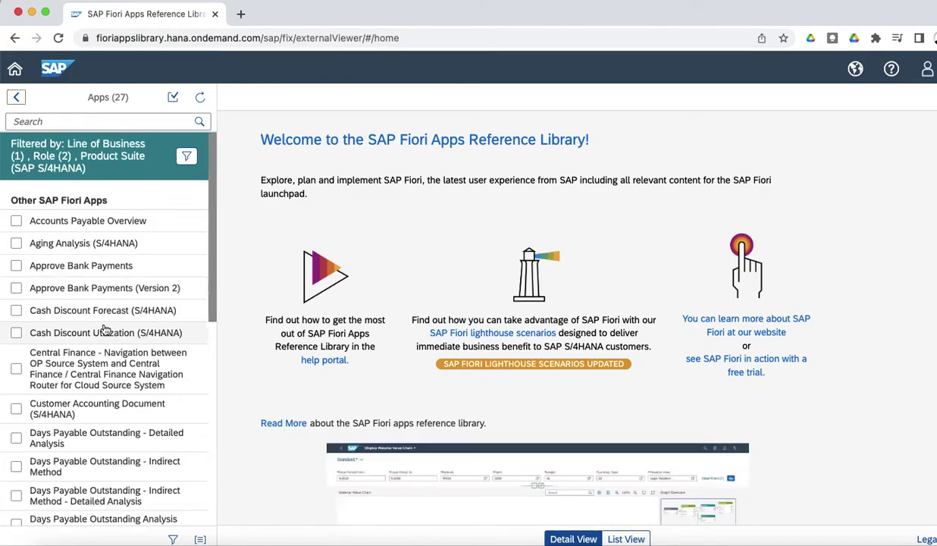
{"action": "left_click", "coordinate": [129, 268]}
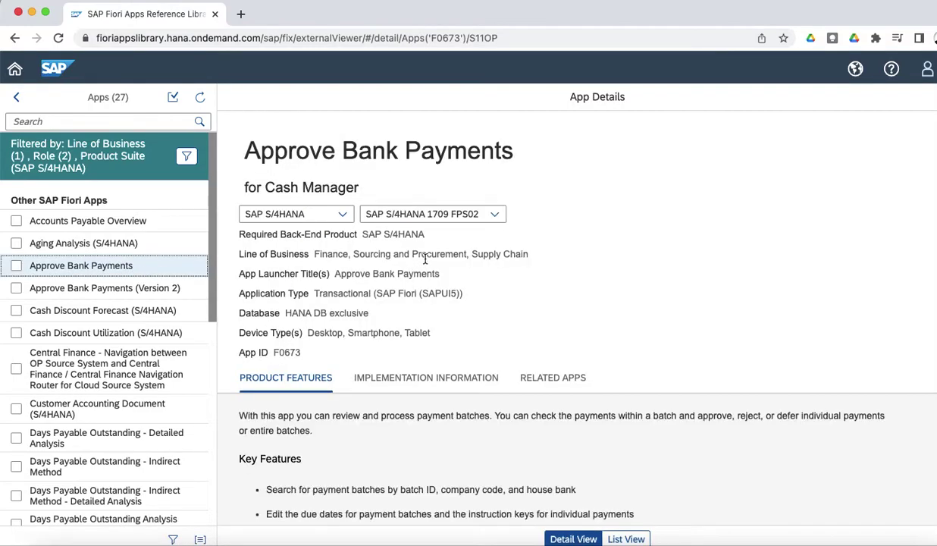
{"action": "left_click", "coordinate": [494, 215]}
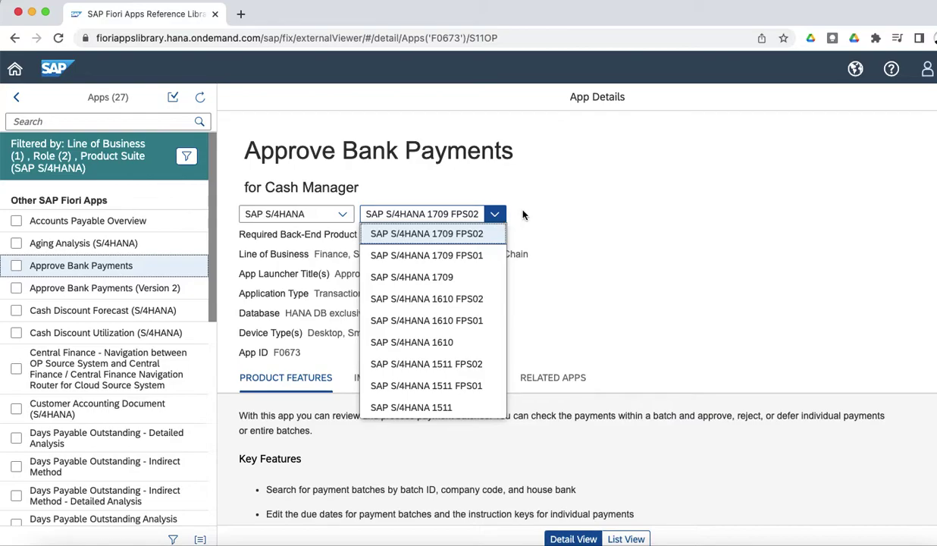
Open Accounts Payable Overview details and switch the release to SAP S/4HANA 2020 FPS02.
{"action": "left_click", "coordinate": [523, 213]}
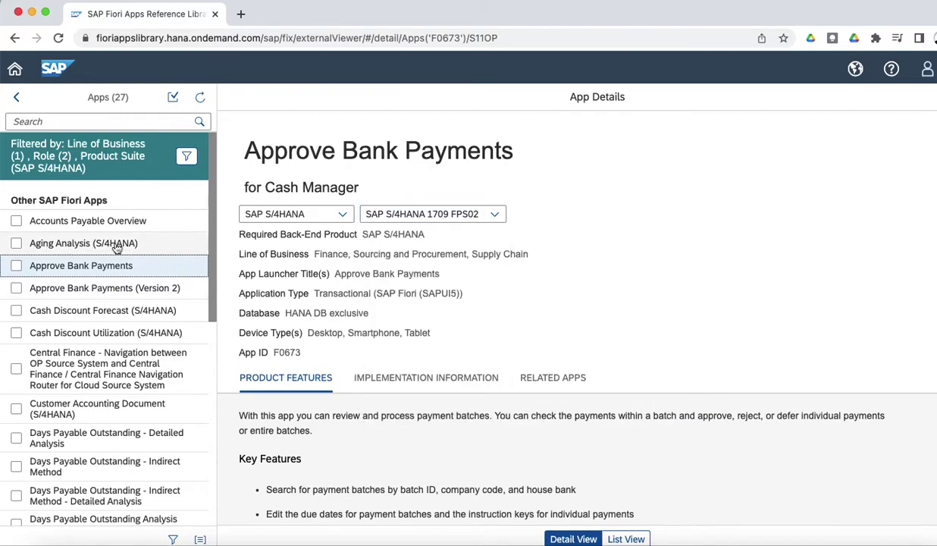
{"action": "left_click", "coordinate": [151, 222]}
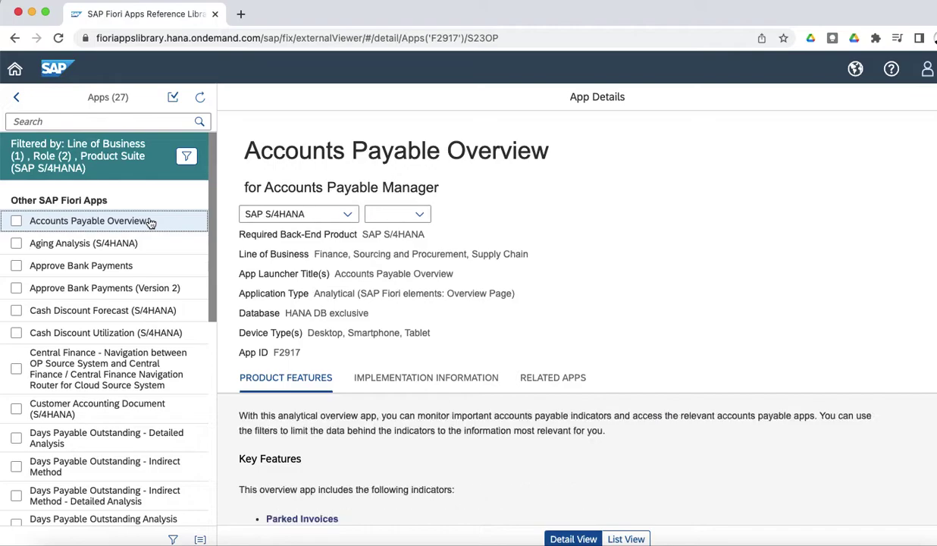
{"action": "left_click", "coordinate": [74, 221]}
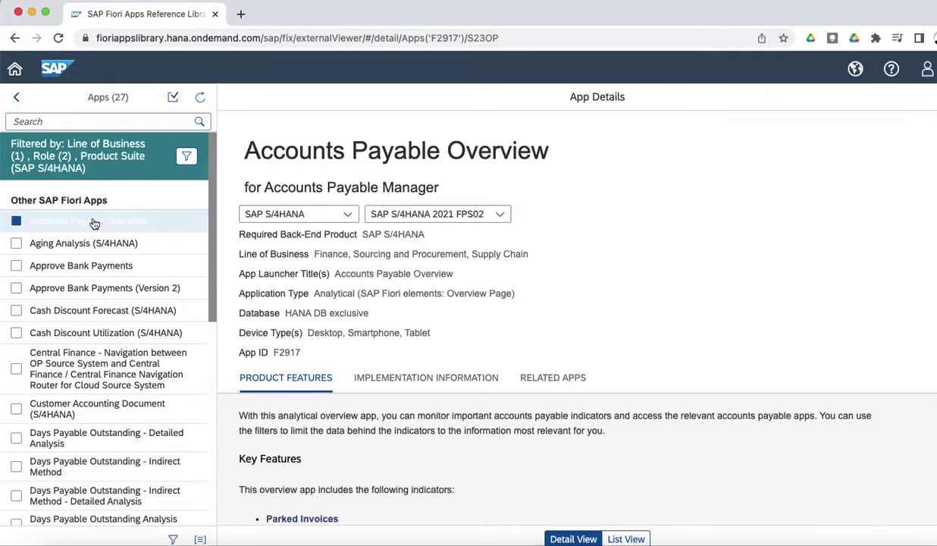
{"action": "left_click", "coordinate": [500, 217]}
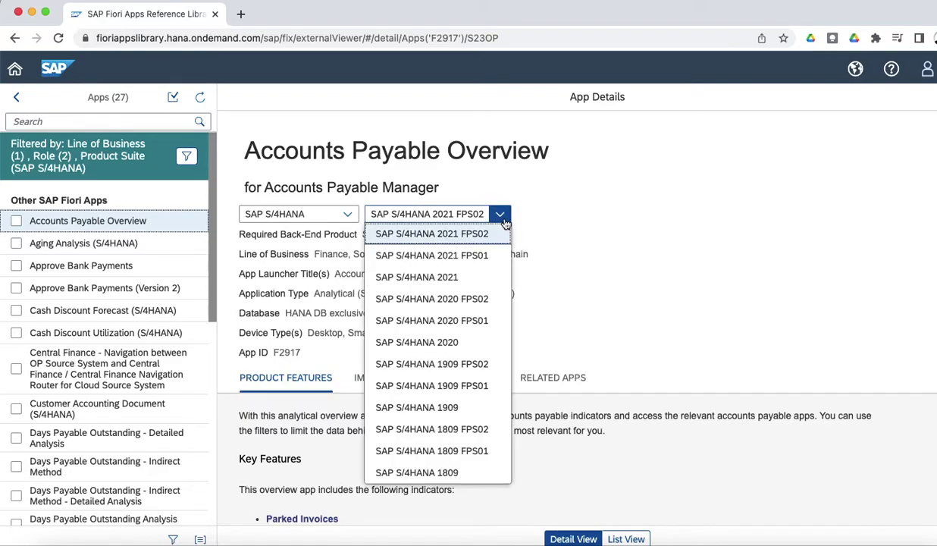
{"action": "left_click", "coordinate": [494, 301]}
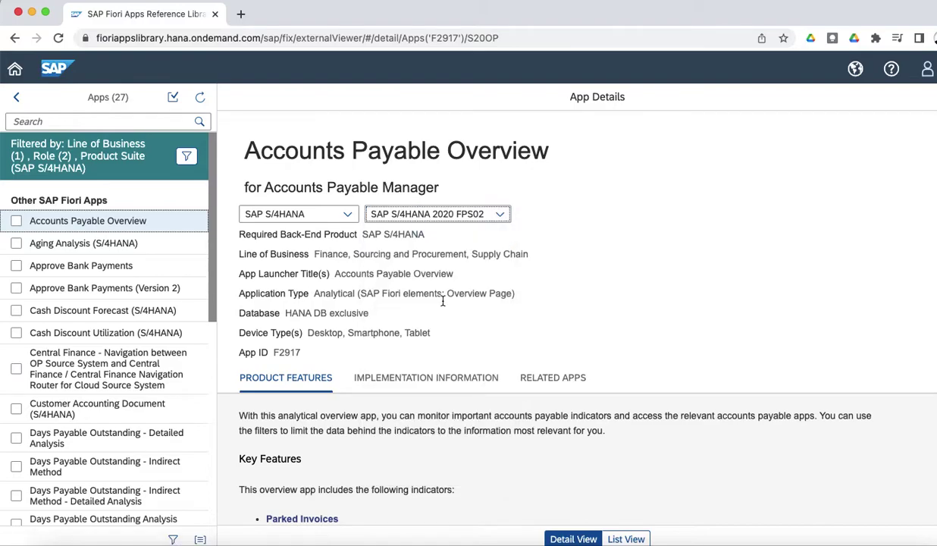
Show the app's implementation information and expand its configuration details.
{"action": "left_click", "coordinate": [427, 379]}
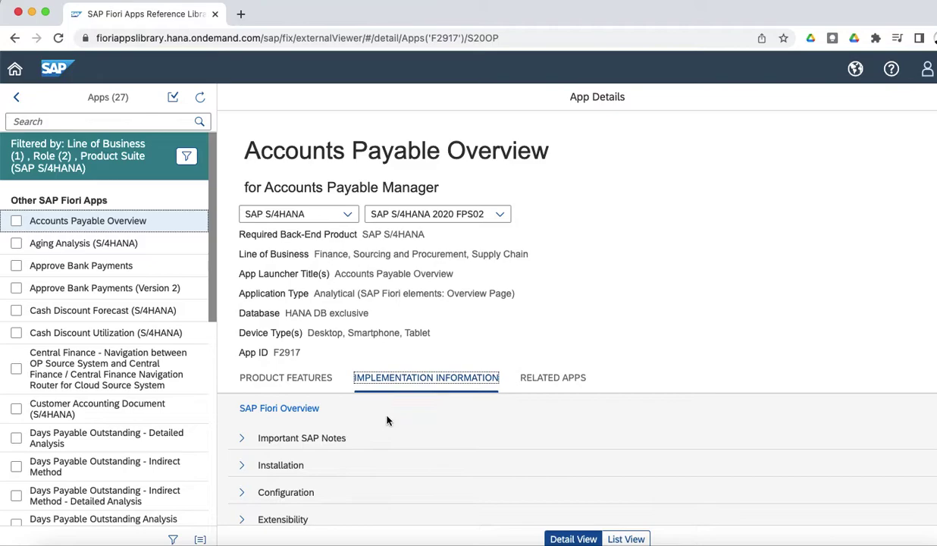
{"action": "scroll", "coordinate": [387, 421], "scroll_direction": "down", "scroll_amount": 1}
{"action": "left_click", "coordinate": [248, 455]}
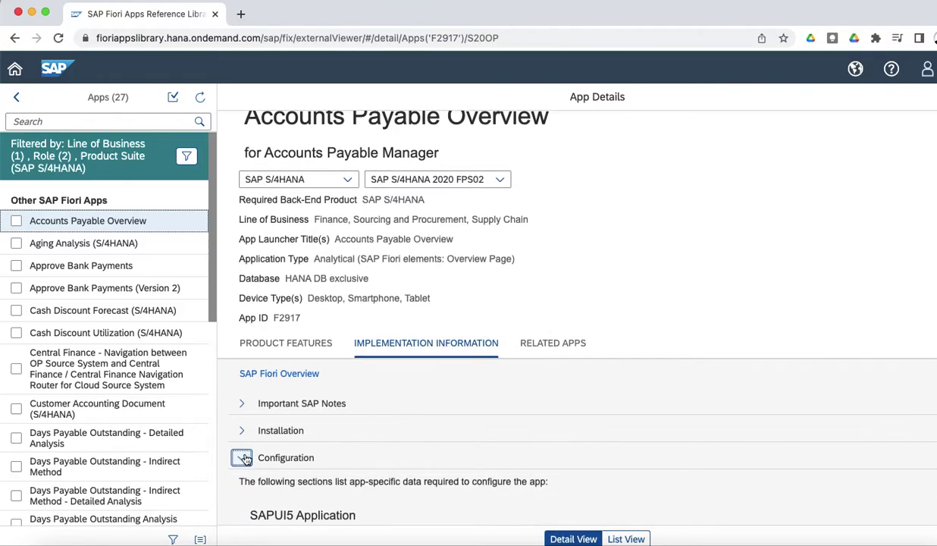
Scroll down to Business Role(s) and select the SAP_BR_AP_MANAGER role name.
{"action": "scroll", "coordinate": [353, 431], "scroll_direction": "down", "scroll_amount": 2}
{"action": "scroll", "coordinate": [353, 431], "scroll_direction": "down", "scroll_amount": 8}
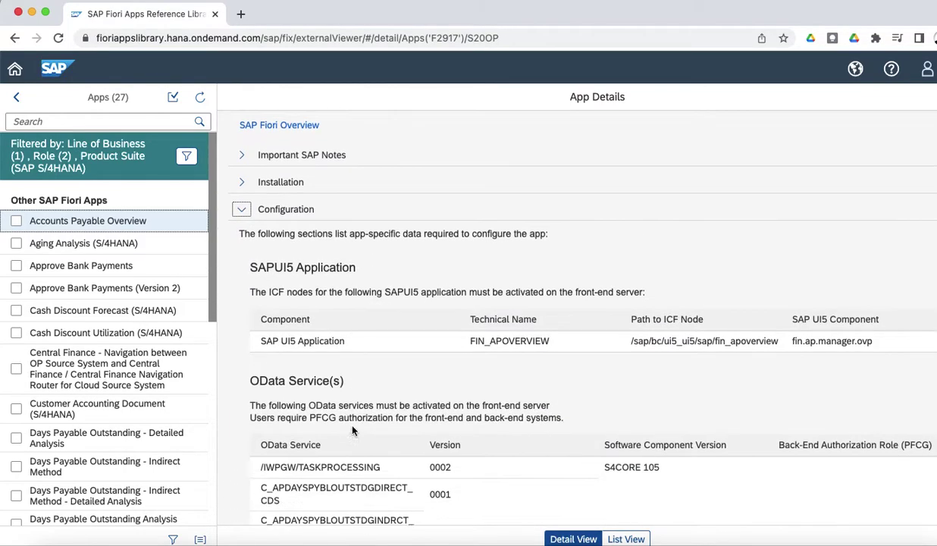
{"action": "scroll", "coordinate": [352, 426], "scroll_direction": "down", "scroll_amount": 3}
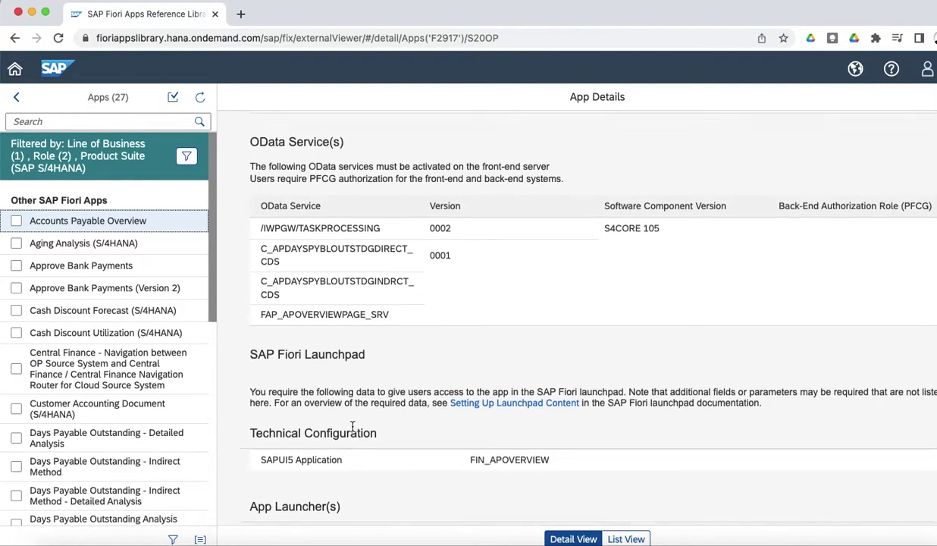
{"action": "scroll", "coordinate": [353, 426], "scroll_direction": "up", "scroll_amount": 3}
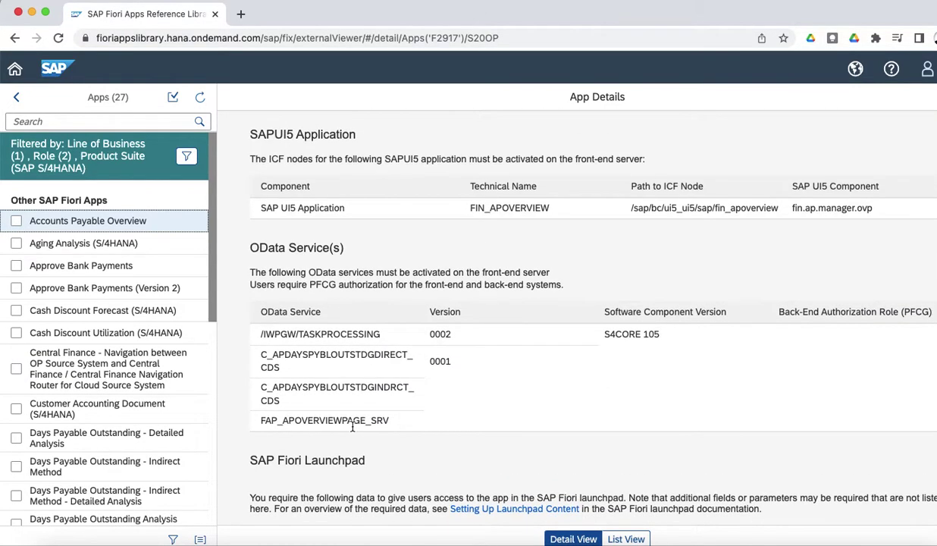
{"action": "scroll", "coordinate": [353, 426], "scroll_direction": "down", "scroll_amount": 2}
{"action": "scroll", "coordinate": [353, 426], "scroll_direction": "down", "scroll_amount": 6}
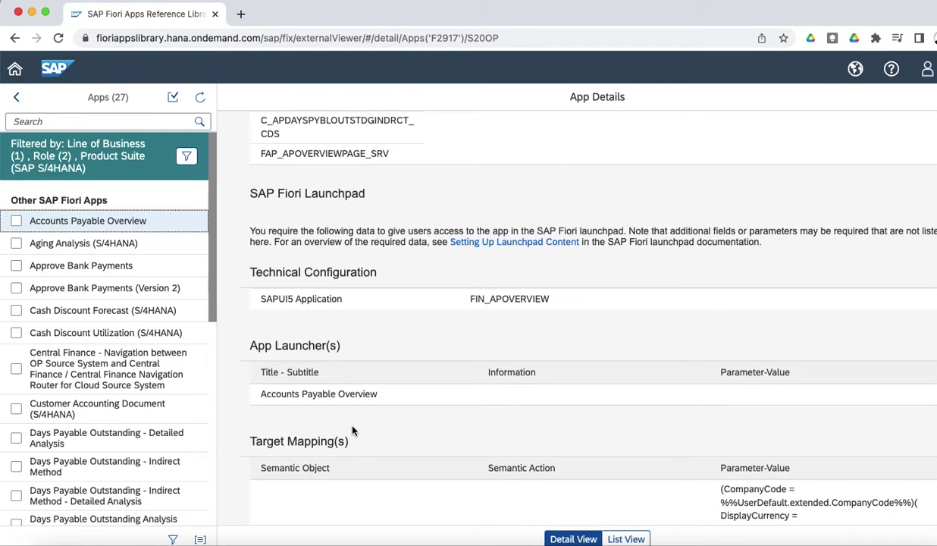
{"action": "scroll", "coordinate": [352, 431], "scroll_direction": "down", "scroll_amount": 2}
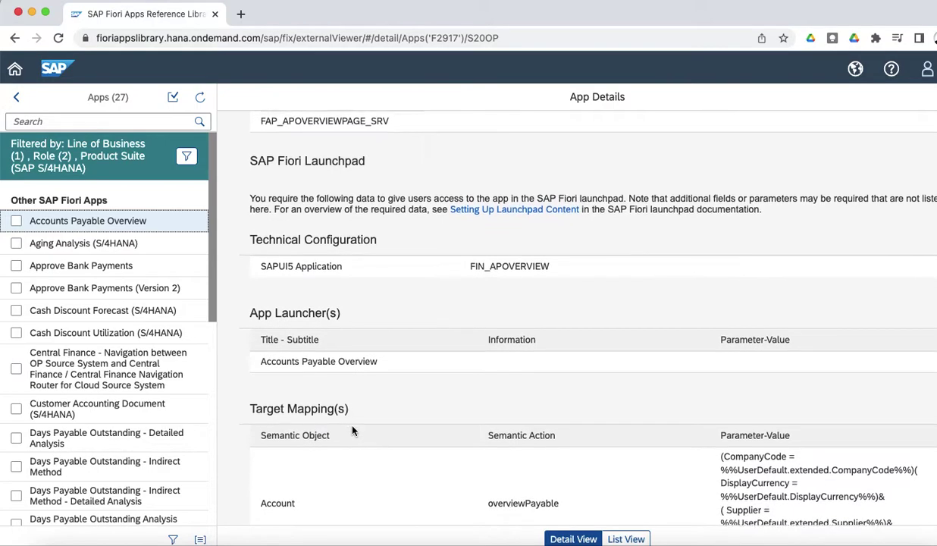
{"action": "scroll", "coordinate": [352, 431], "scroll_direction": "down", "scroll_amount": 7}
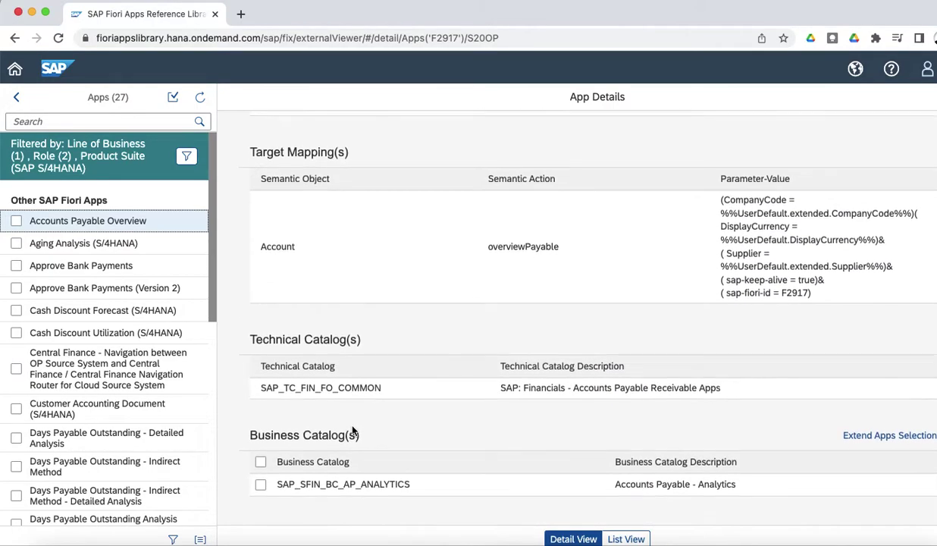
{"action": "scroll", "coordinate": [352, 427], "scroll_direction": "down", "scroll_amount": 5}
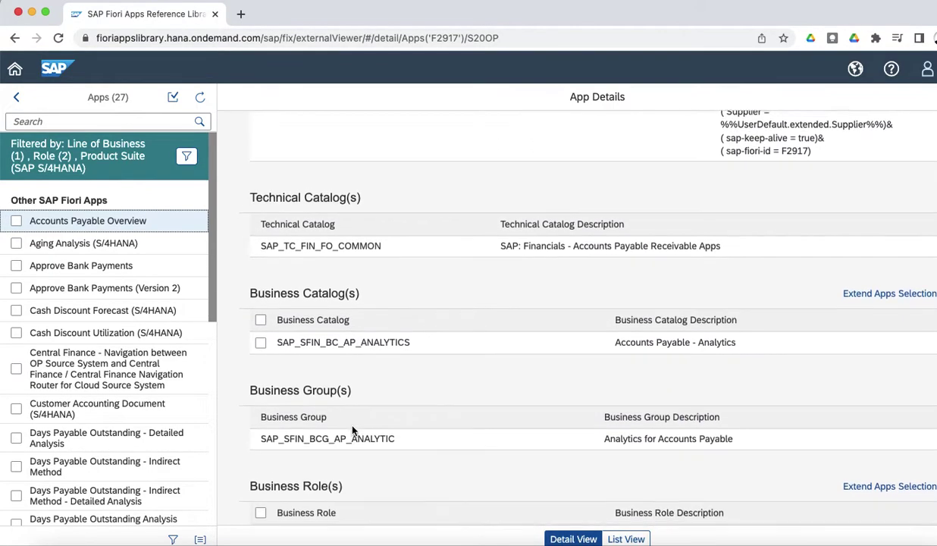
{"action": "scroll", "coordinate": [353, 427], "scroll_direction": "down", "scroll_amount": 2}
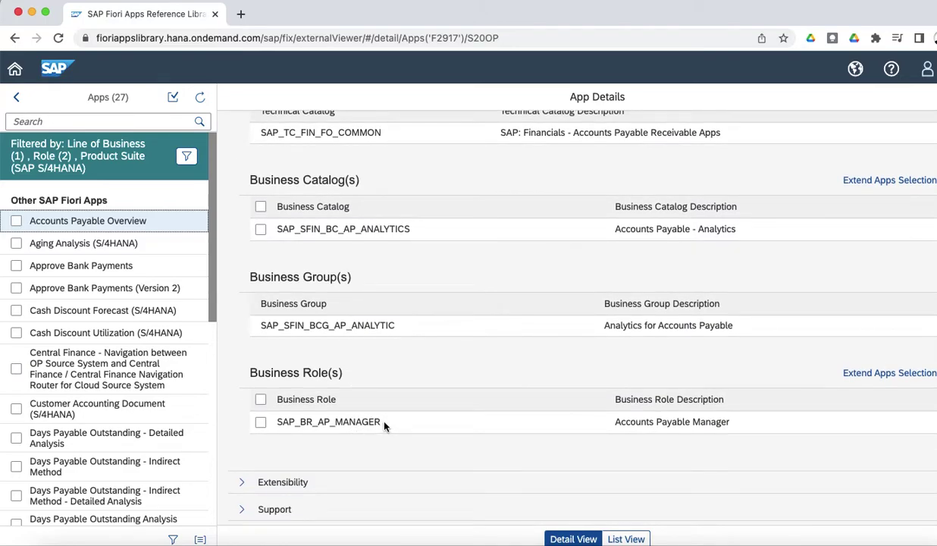
{"action": "left_click_drag", "start_coordinate": [383, 424], "coordinate": [278, 423]}
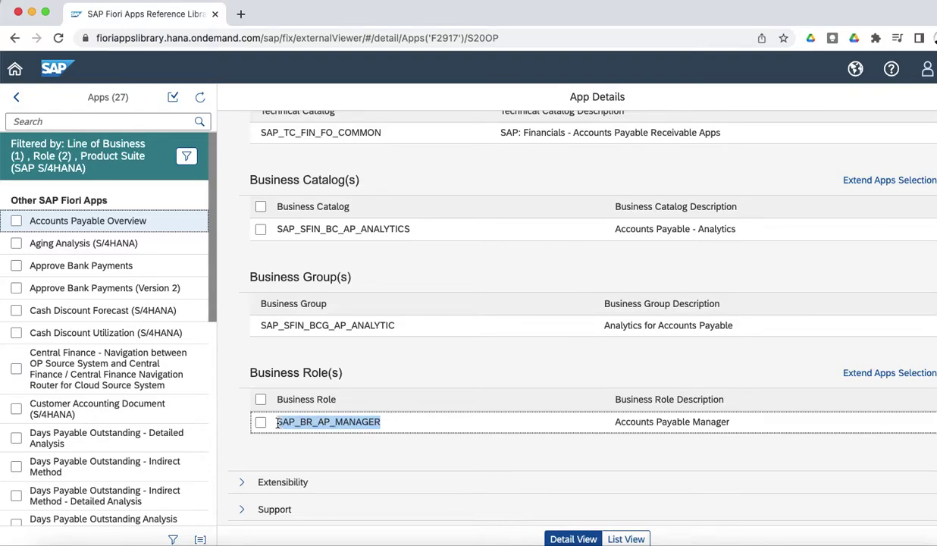
In SAP GUI, run STC01 and start a new run of task list SAP_FIORI_CONTENT_ACTIVATION.
{"action": "key", "text": "super+Tab"}
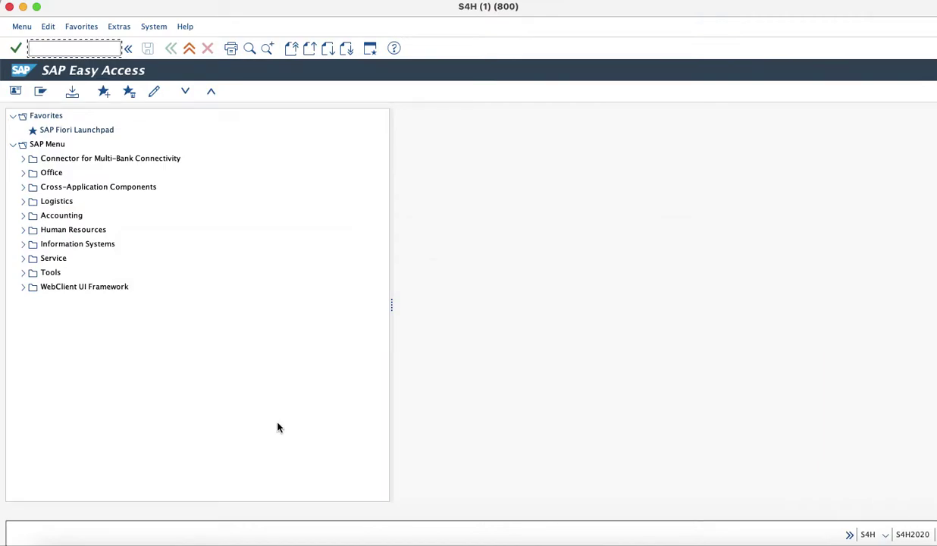
{"action": "type", "text": "STC01"}
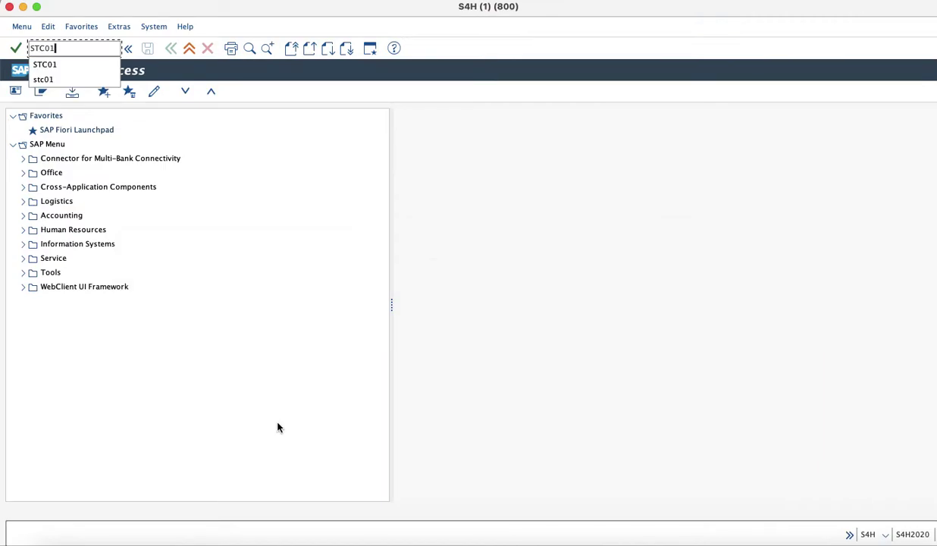
{"action": "key", "text": "Return"}
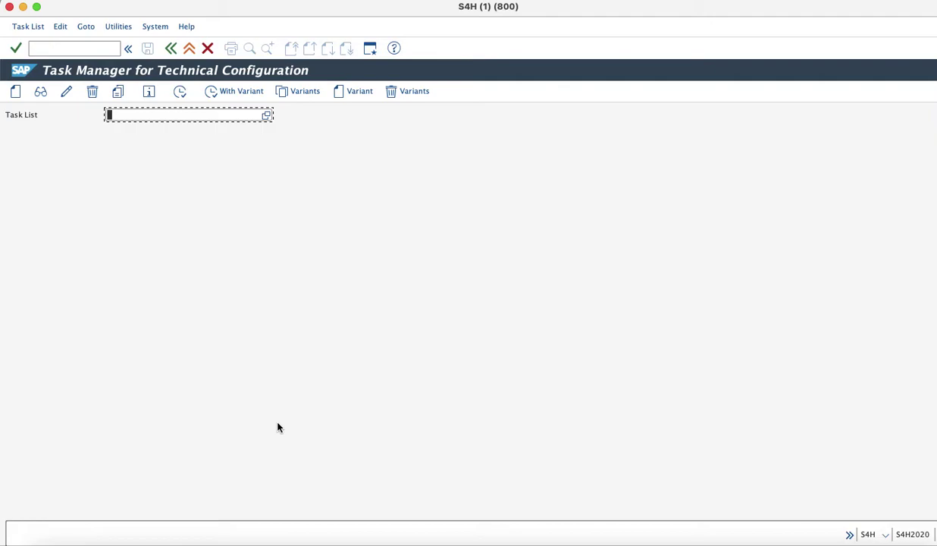
{"action": "type", "text": "SA"}
{"action": "key", "text": "Down"}
{"action": "key", "text": "Down"}
{"action": "type", "text": "A"}
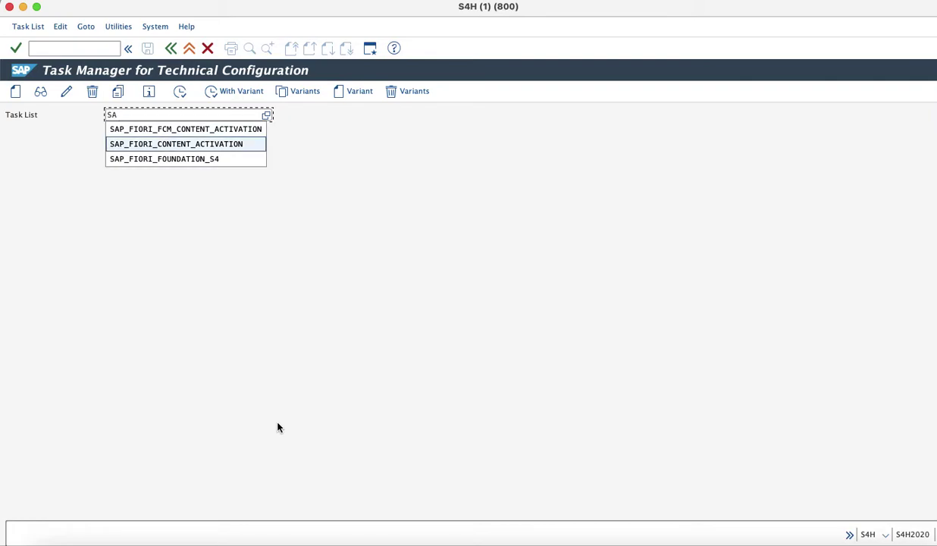
{"action": "key", "text": "Return"}
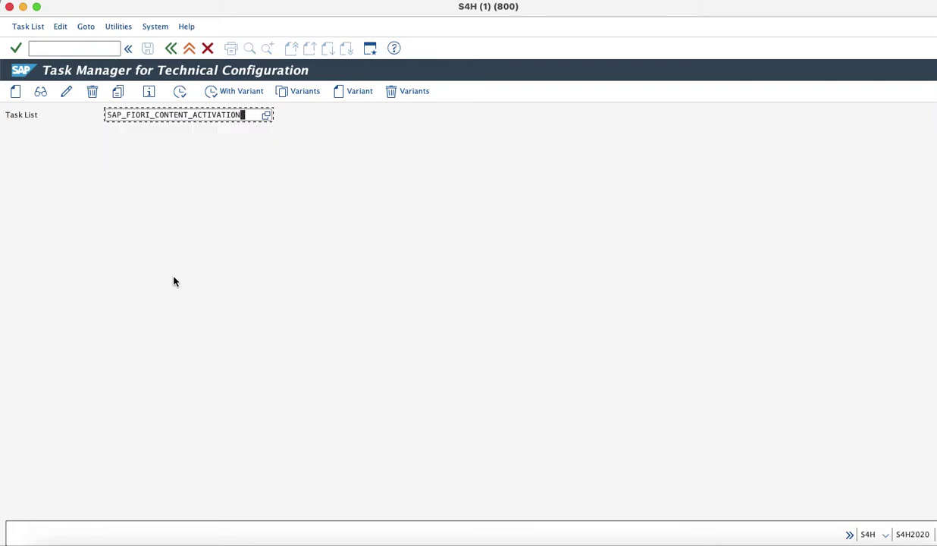
{"action": "left_click", "coordinate": [179, 91]}
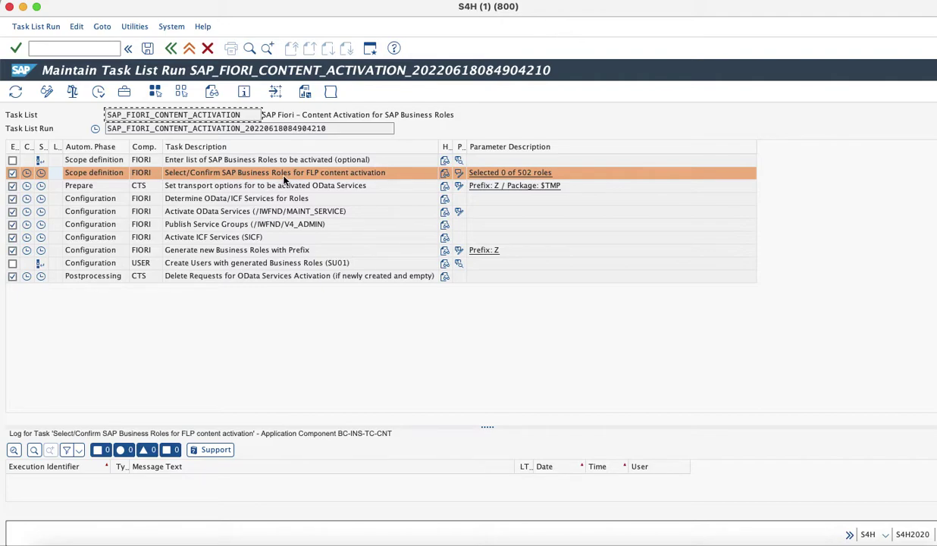
Filter the business roles for SAP_BR_AP_MANAGER, select it for activation and save.
{"action": "left_click", "coordinate": [459, 174]}
{"action": "left_click", "coordinate": [128, 117]}
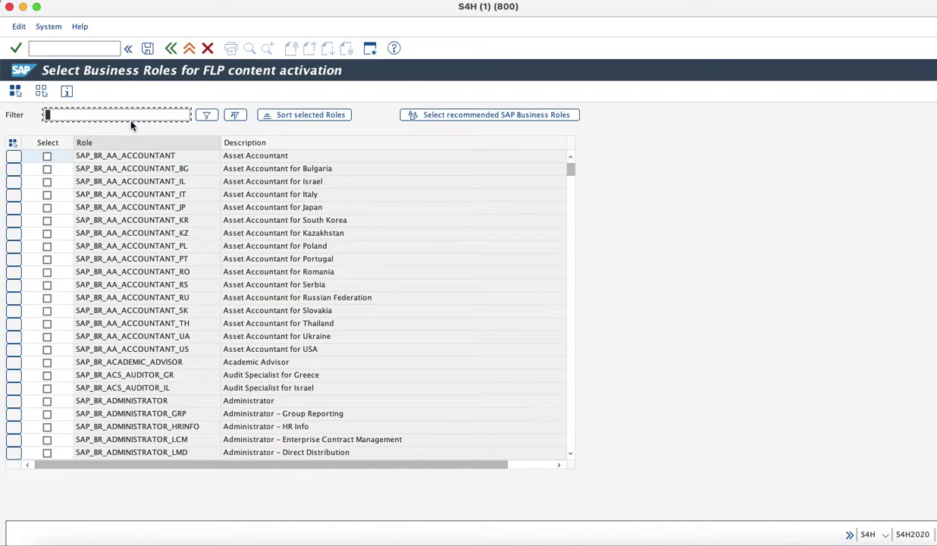
{"action": "type", "text": "SAP_BR_AP_MANAGER"}
{"action": "key", "text": "Return"}
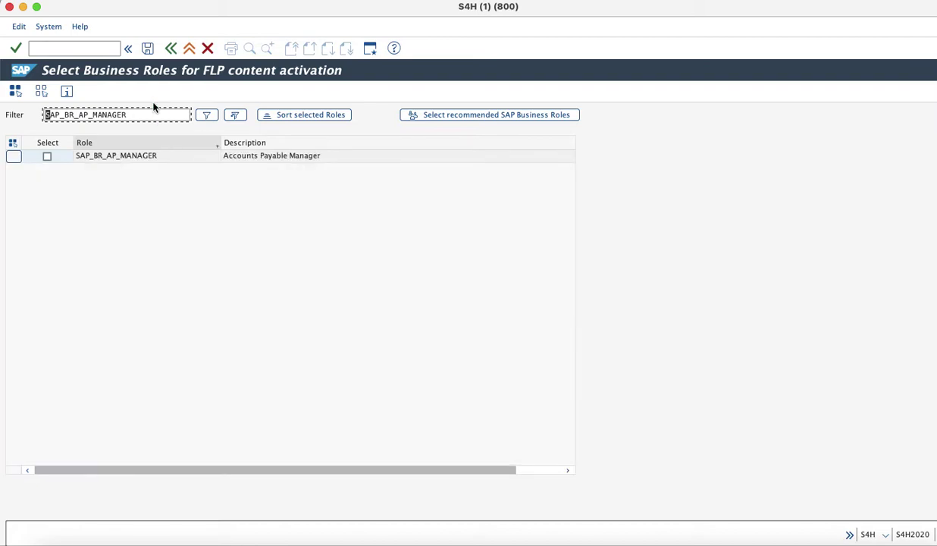
{"action": "left_click", "coordinate": [12, 144]}
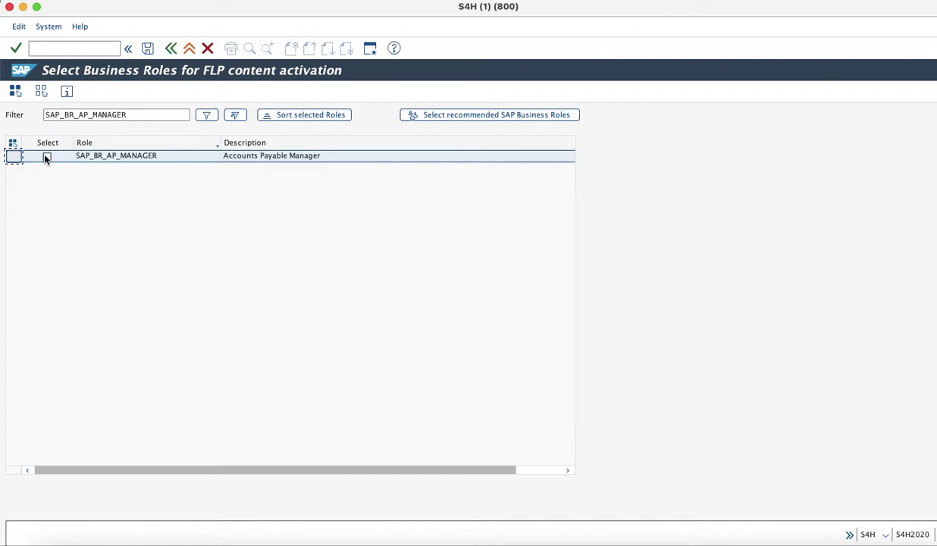
{"action": "left_click", "coordinate": [46, 156]}
{"action": "left_click", "coordinate": [148, 49]}
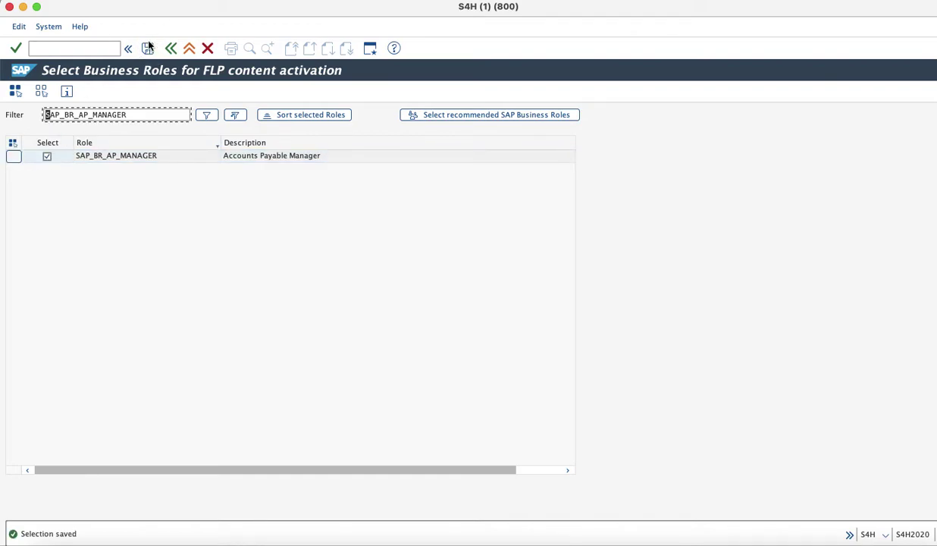
{"action": "left_click", "coordinate": [171, 49]}
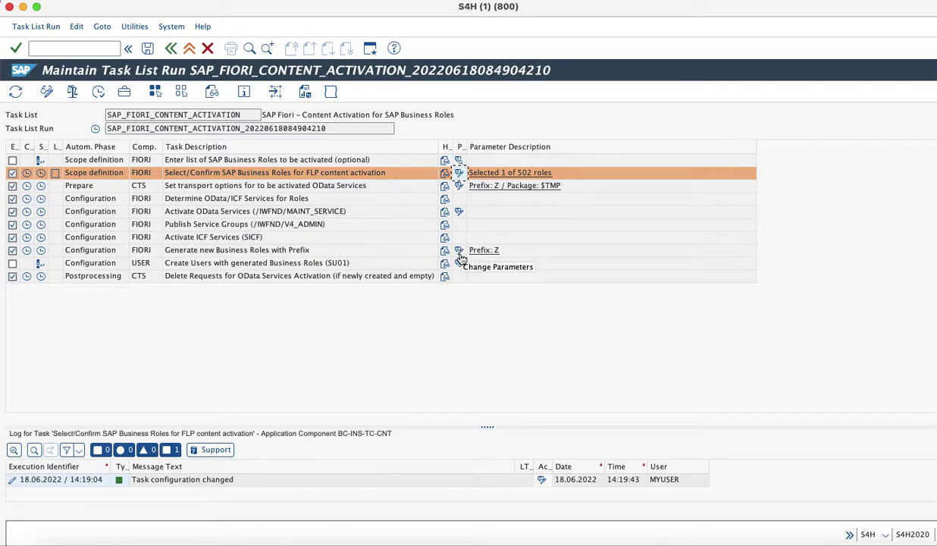
Change the new business role prefix from Z to ZB and save it.
{"action": "left_click", "coordinate": [459, 250]}
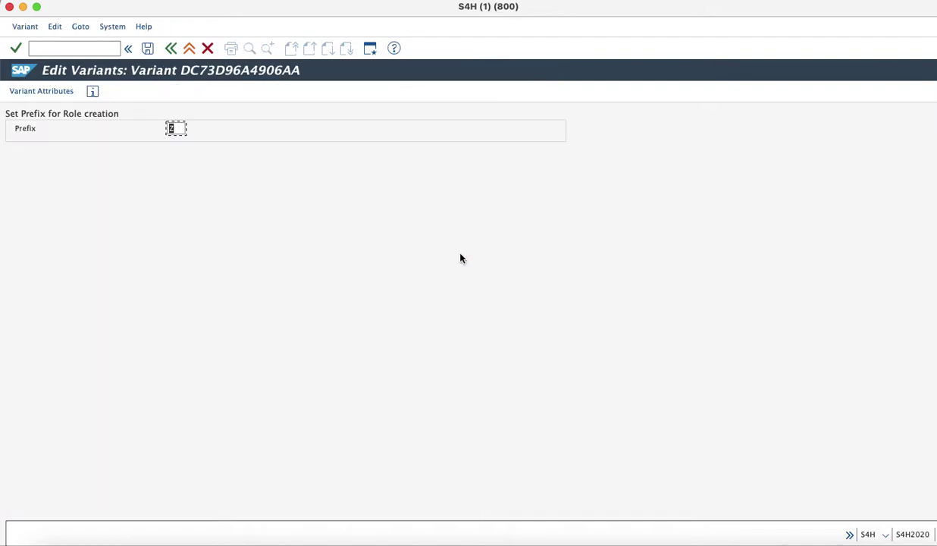
{"action": "left_click", "coordinate": [181, 131]}
{"action": "type", "text": "B"}
{"action": "left_click", "coordinate": [149, 50]}
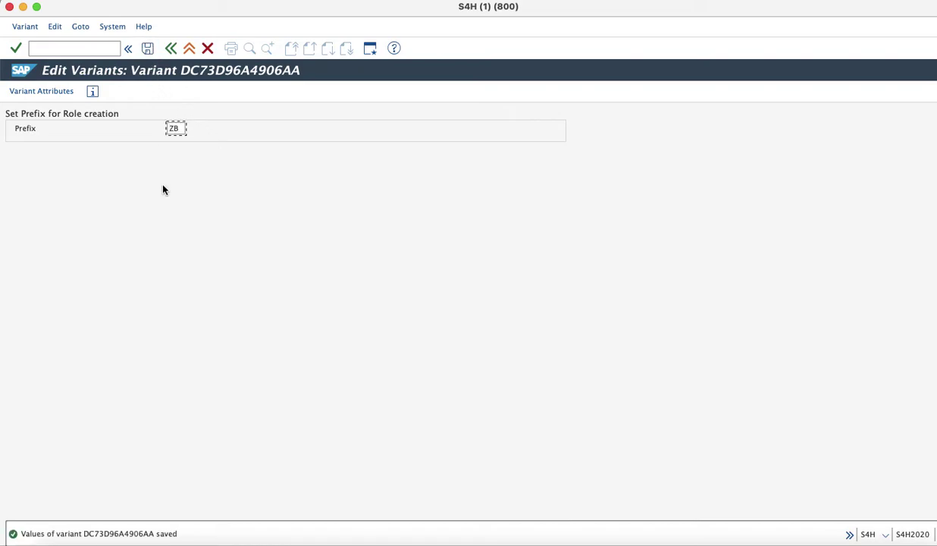
{"action": "left_click", "coordinate": [172, 49]}
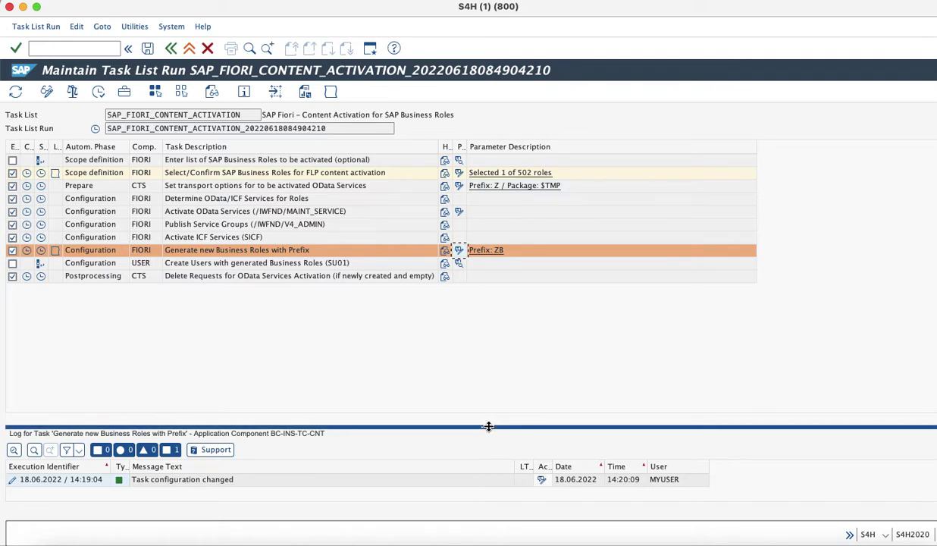
Enlarge the log, execute the task list, and select the 'ZB_BR_AP_MANAGER created/available' message.
{"action": "left_click_drag", "start_coordinate": [488, 426], "coordinate": [490, 359]}
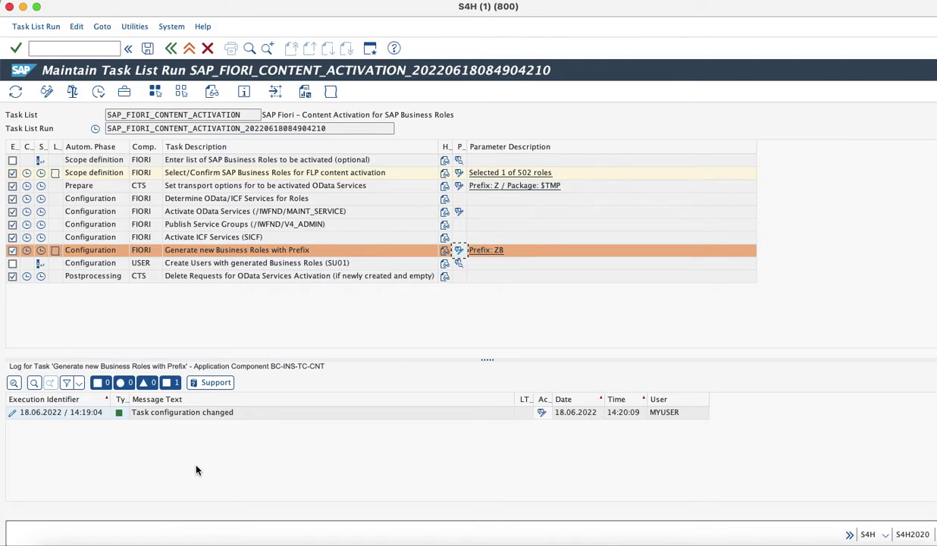
{"action": "left_click", "coordinate": [100, 92]}
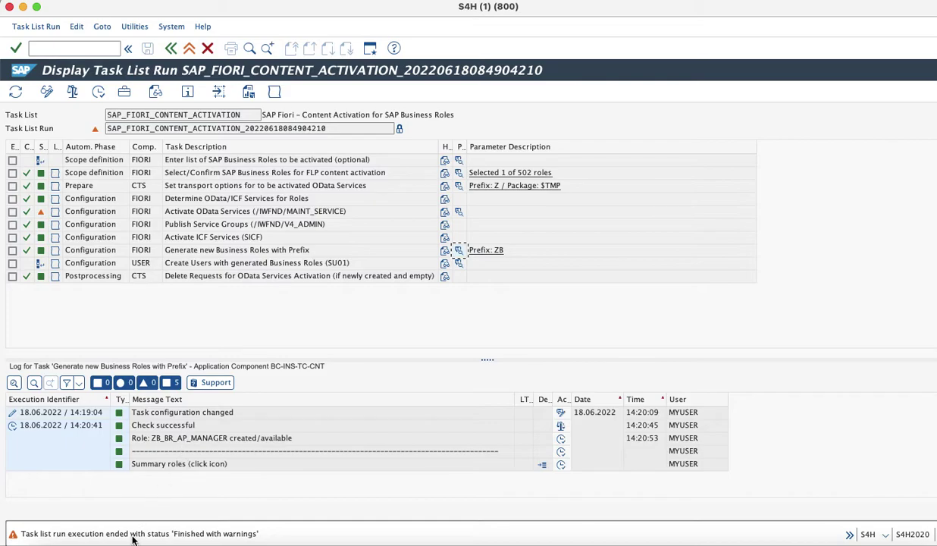
{"action": "left_click", "coordinate": [166, 440]}
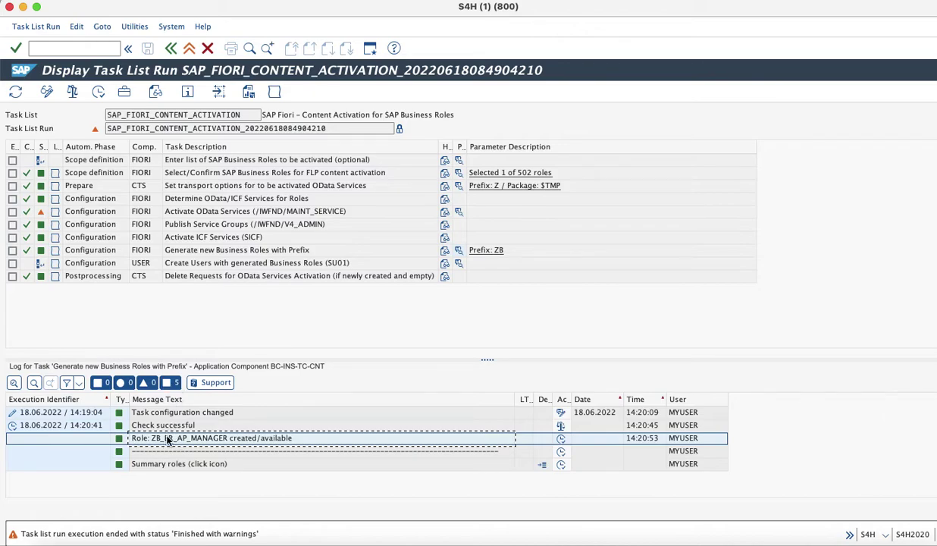
{"action": "left_click", "coordinate": [166, 439]}
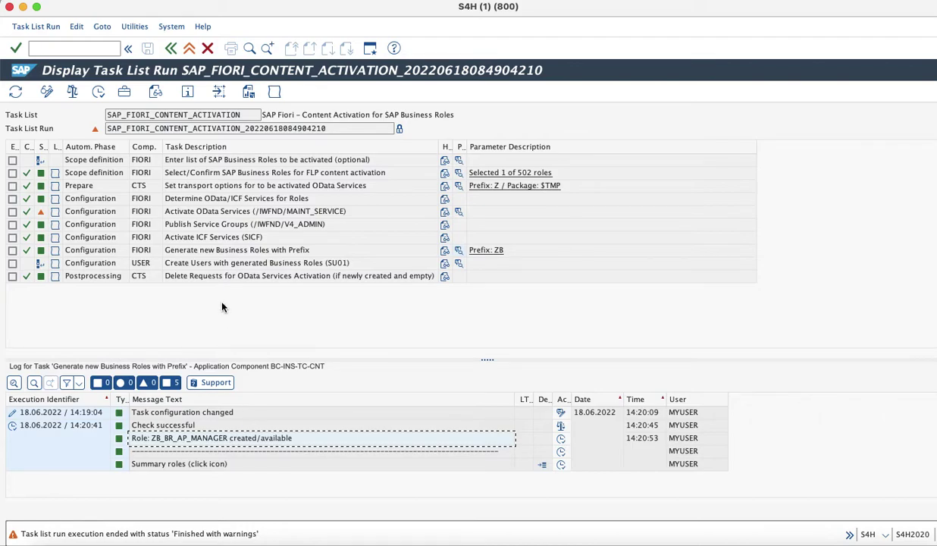
Open role maintenance with /npfcg.
{"action": "left_click", "coordinate": [64, 50]}
{"action": "type", "text": "/"}
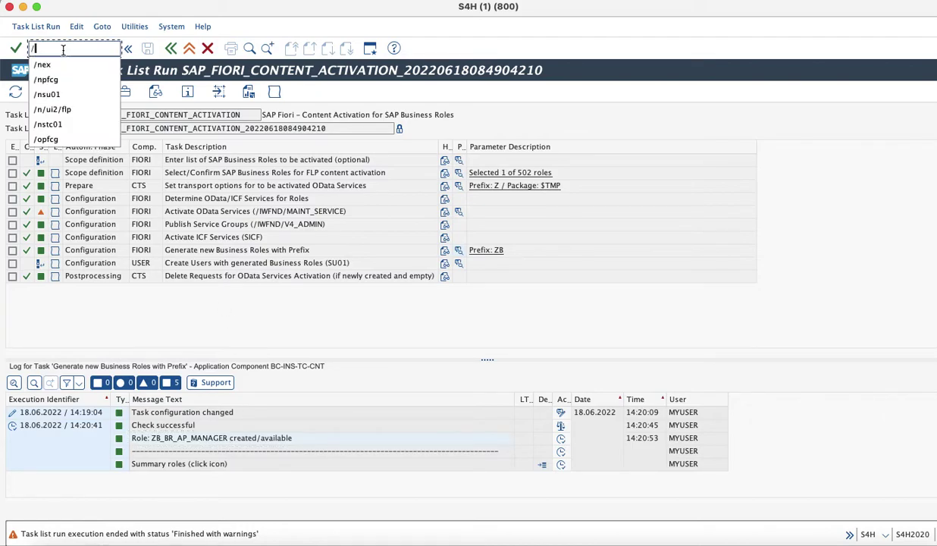
{"action": "type", "text": "npfcg"}
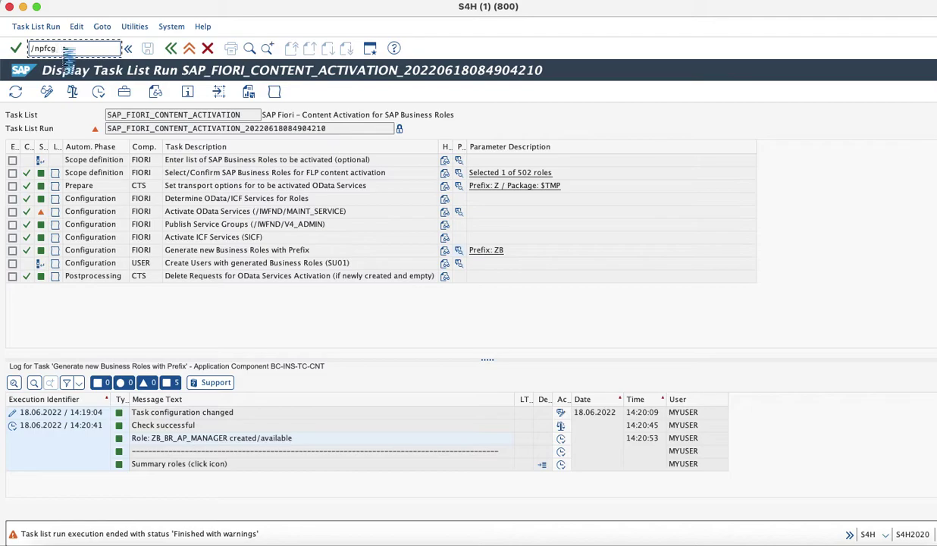
{"action": "key", "text": "Return"}
Enter role ZB_BR_AP_MANAGER from the copied log text, display it, and select its name.
{"action": "type", "text": "Role: ZB_BR_AP_MANAGER created"}
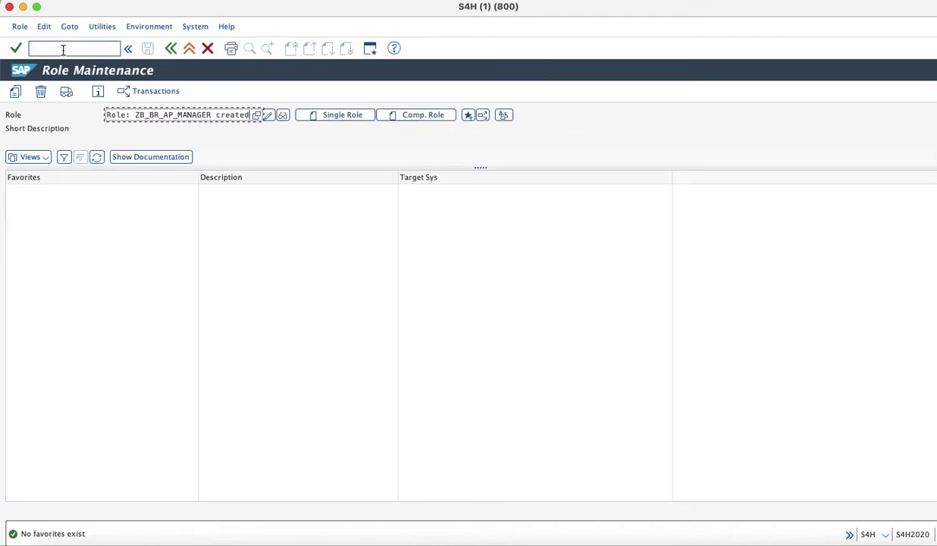
{"action": "key", "text": "BackSpace"}
{"action": "key", "text": "BackSpace"}
{"action": "key", "text": "BackSpace"}
{"action": "key", "text": "BackSpace"}
{"action": "key", "text": "BackSpace"}
{"action": "key", "text": "BackSpace"}
{"action": "key", "text": "BackSpace"}
{"action": "key", "text": "BackSpace"}
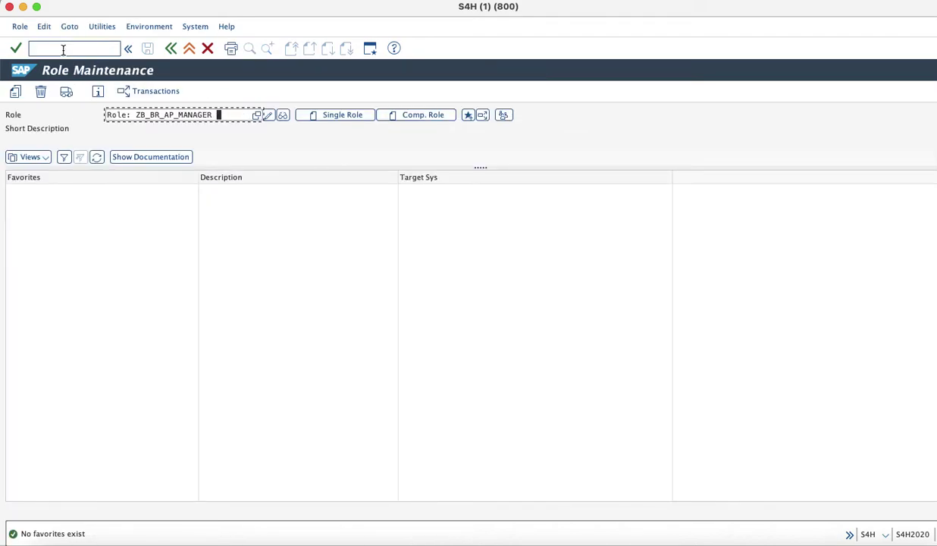
{"action": "key", "text": "Left"}
{"action": "key", "text": "Left"}
{"action": "key", "text": "Left"}
{"action": "key", "text": "Left"}
{"action": "key", "text": "Left"}
{"action": "key", "text": "Left"}
{"action": "key", "text": "Left"}
{"action": "key", "text": "Left"}
{"action": "key", "text": "Left"}
{"action": "key", "text": "Left"}
{"action": "key", "text": "Left"}
{"action": "key", "text": "Left"}
{"action": "key", "text": "Left"}
{"action": "key", "text": "Left"}
{"action": "key", "text": "Left"}
{"action": "key", "text": "Left"}
{"action": "key", "text": "BackSpace"}
{"action": "key", "text": "BackSpace"}
{"action": "key", "text": "BackSpace"}
{"action": "key", "text": "BackSpace"}
{"action": "key", "text": "BackSpace"}
{"action": "key", "text": "BackSpace"}
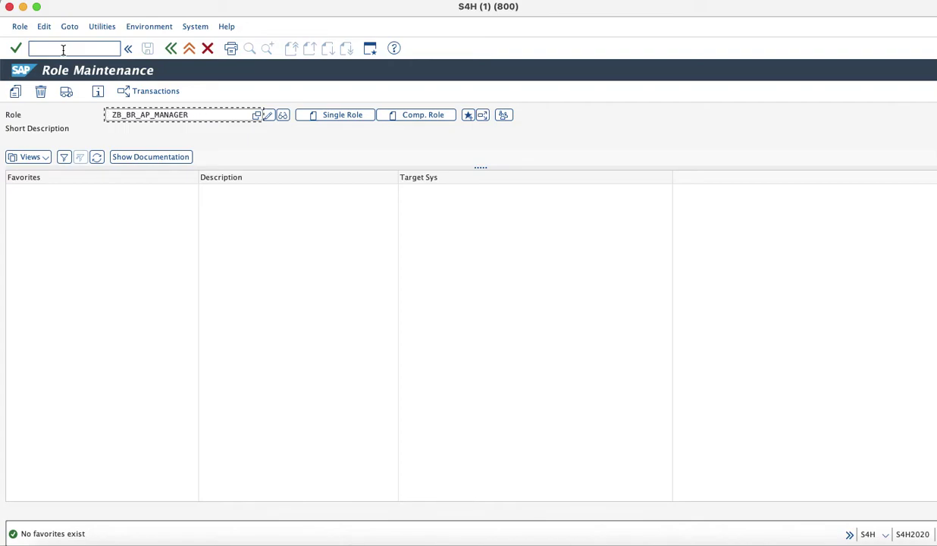
{"action": "key", "text": "Delete"}
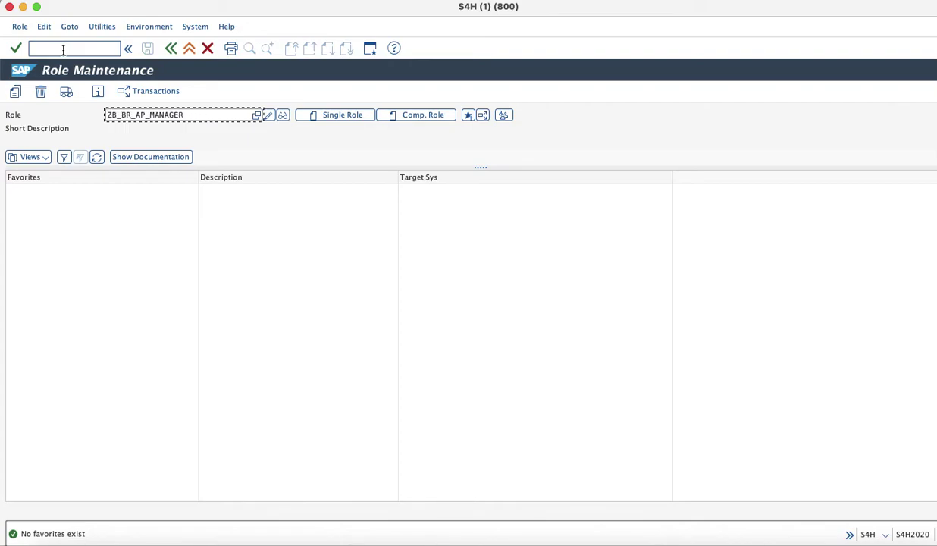
{"action": "left_click", "coordinate": [282, 115]}
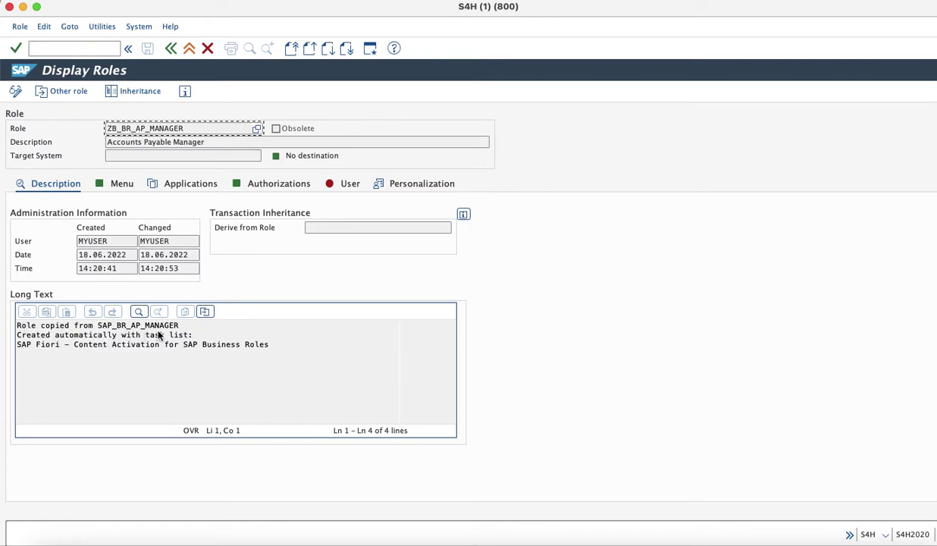
{"action": "left_click_drag", "start_coordinate": [185, 129], "coordinate": [97, 133]}
{"action": "left_click", "coordinate": [83, 47]}
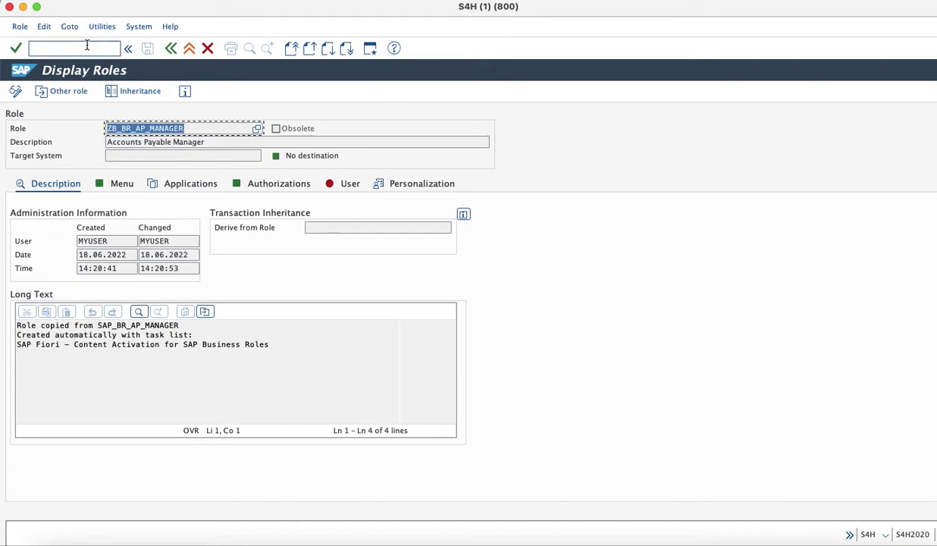
Open the demo user in change mode in SU01 and show its Roles tab.
{"action": "type", "text": "/nsu01"}
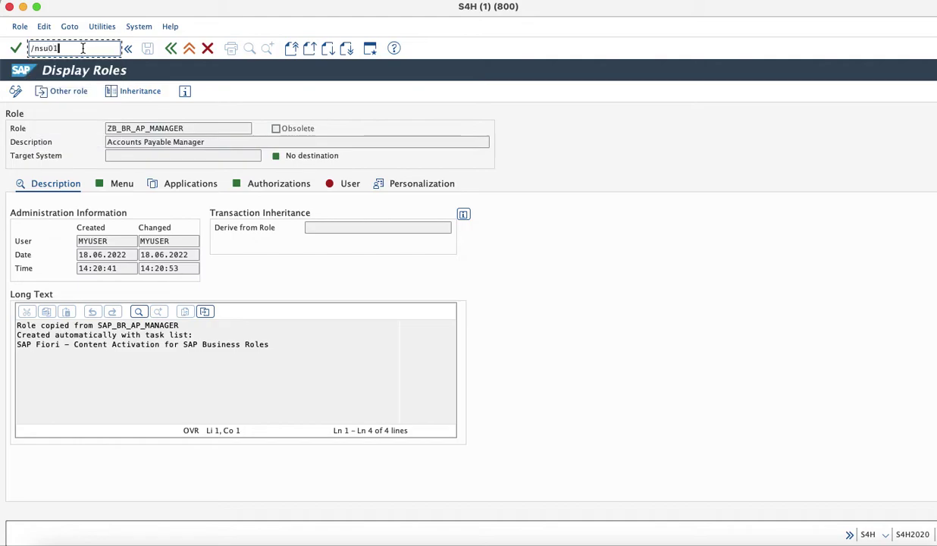
{"action": "key", "text": "Return"}
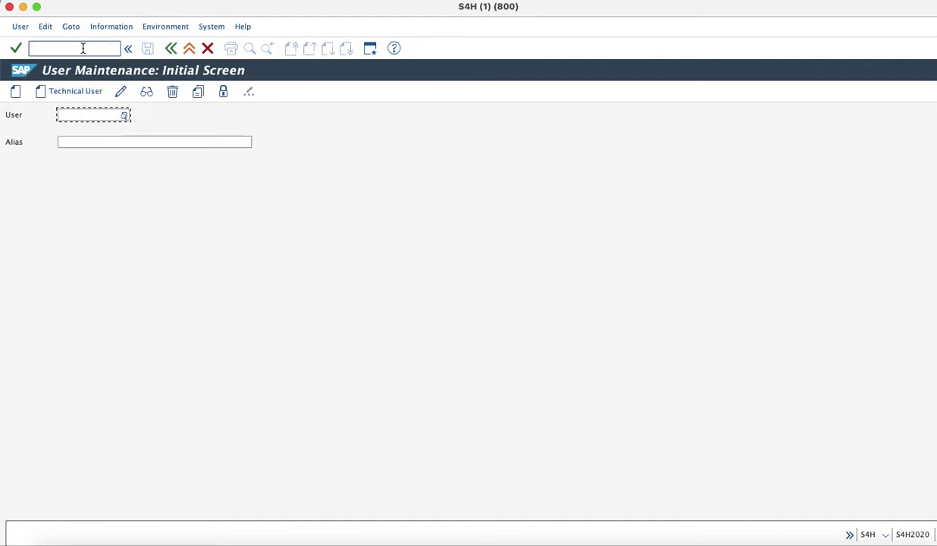
{"action": "type", "text": "FIORI"}
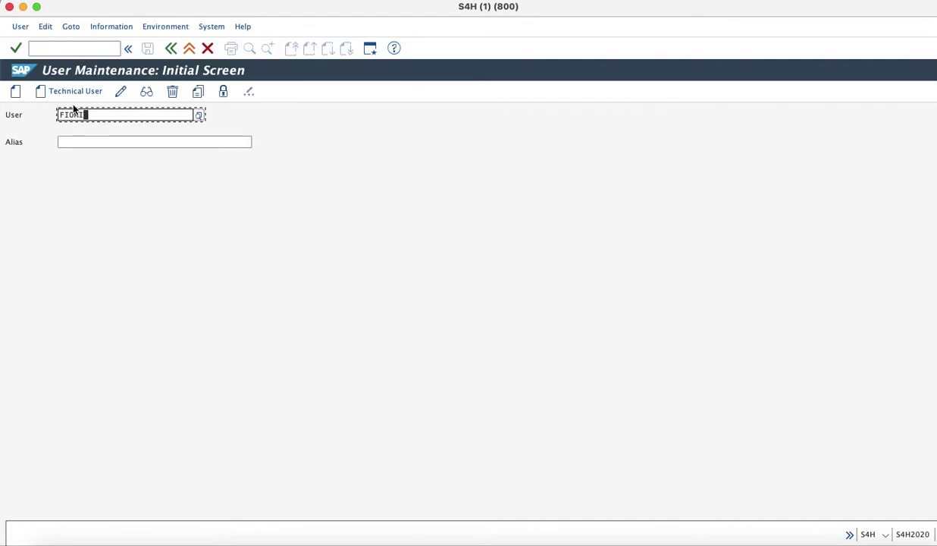
{"action": "type", "text": "3_DEMO"}
{"action": "left_click", "coordinate": [121, 92]}
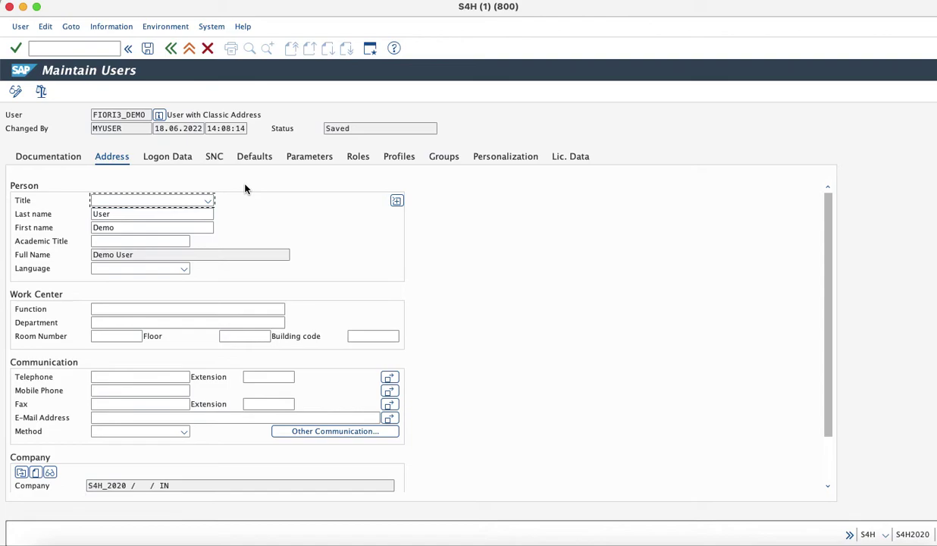
{"action": "left_click", "coordinate": [358, 157]}
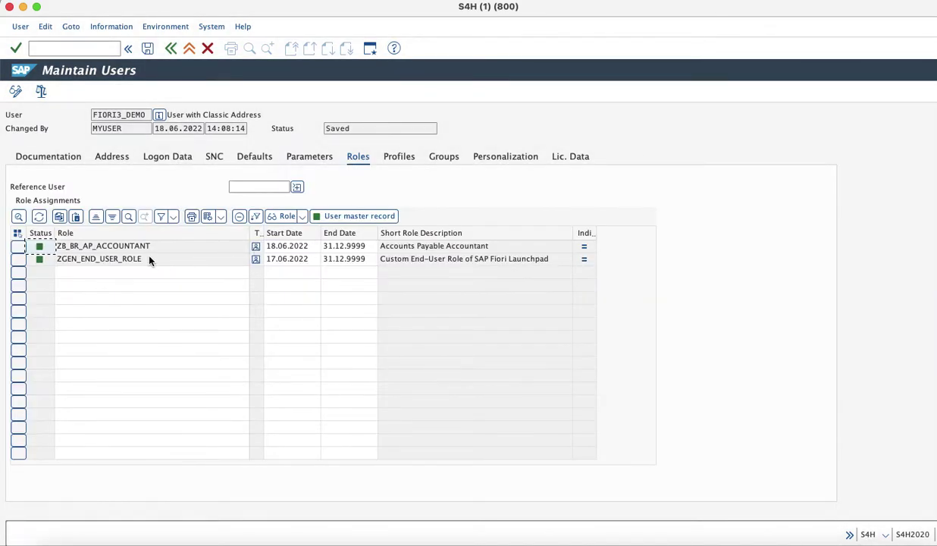
Replace role ZB_BR_AP_ACCOUNTANT with ZB_BR_AP_MANAGER and save the user.
{"action": "left_click", "coordinate": [18, 246]}
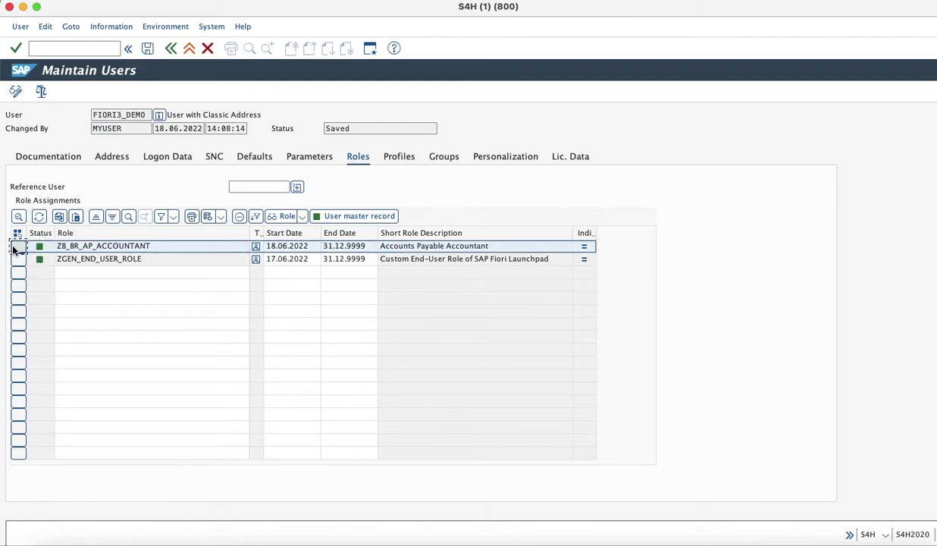
{"action": "left_click", "coordinate": [239, 216]}
{"action": "left_click", "coordinate": [116, 262]}
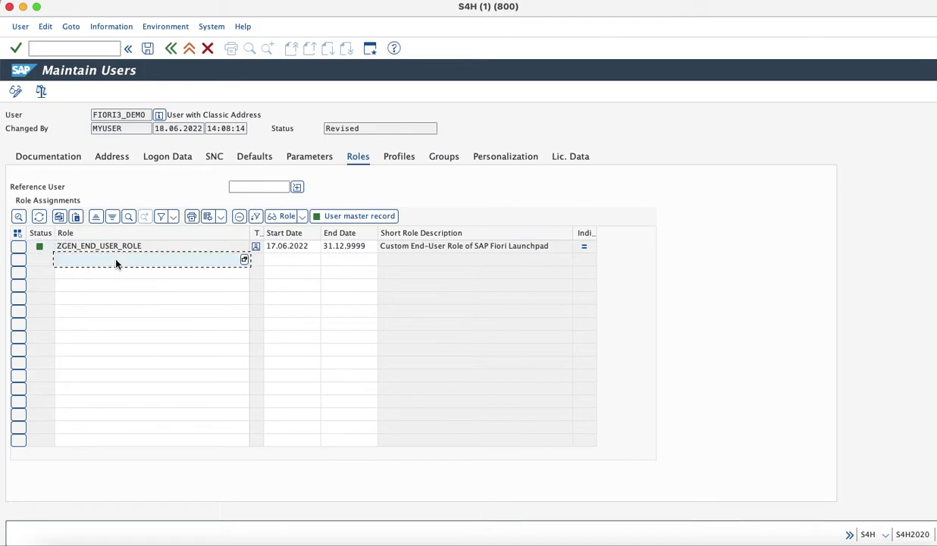
{"action": "type", "text": "ZB_BR_AP_MANAGER"}
{"action": "key", "text": "Return"}
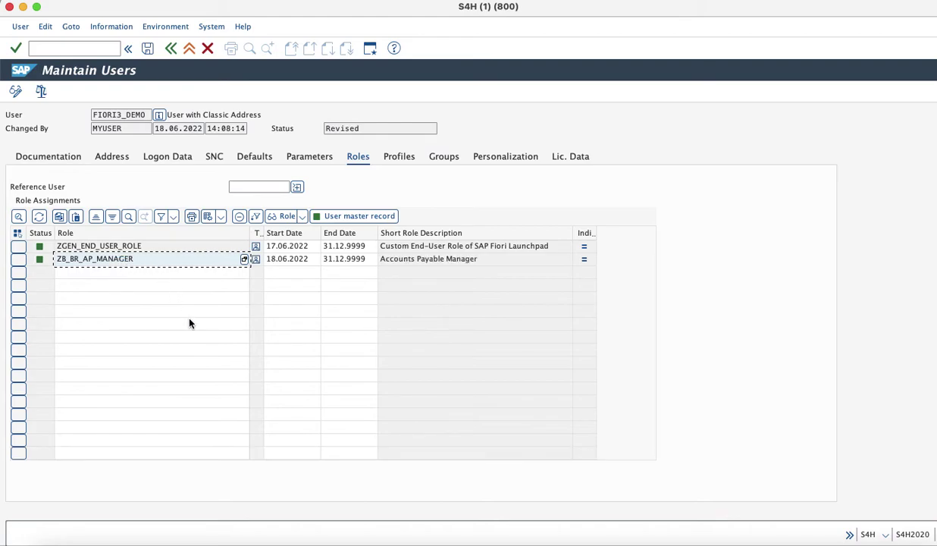
{"action": "left_click", "coordinate": [148, 48]}
{"action": "left_click", "coordinate": [74, 50]}
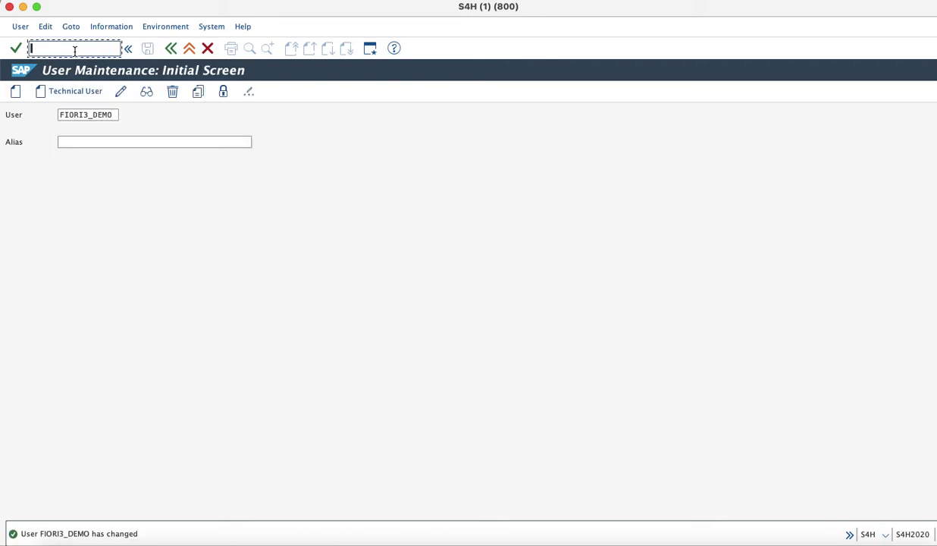
End the session with /nex and log the demo user back on to S4H-2020.
{"action": "type", "text": "/nex"}
{"action": "key", "text": "Return"}
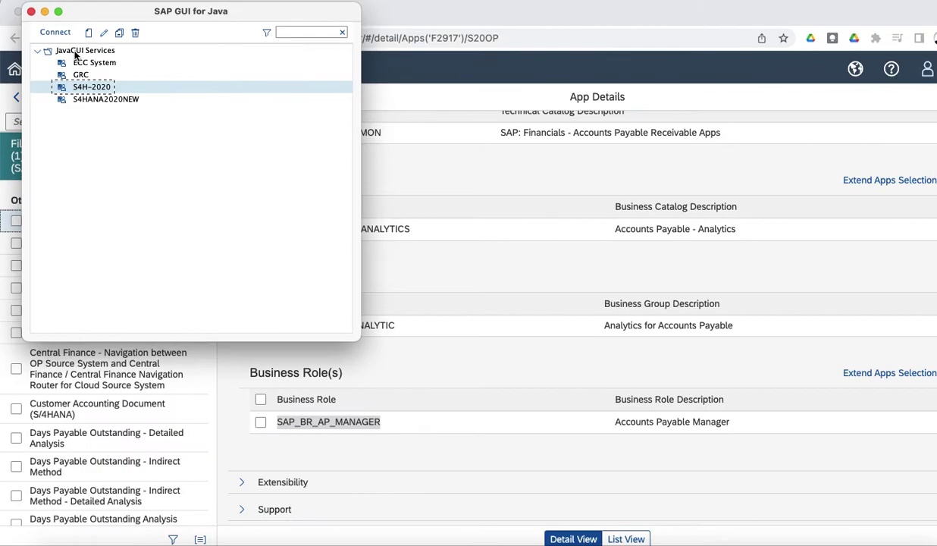
{"action": "double_click", "coordinate": [88, 90]}
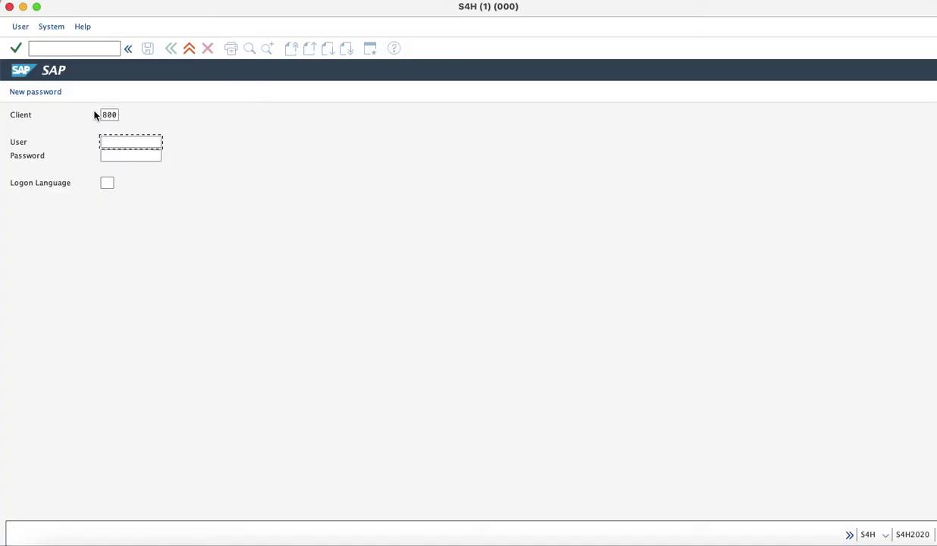
{"action": "type", "text": "FI"}
{"action": "key", "text": "Down"}
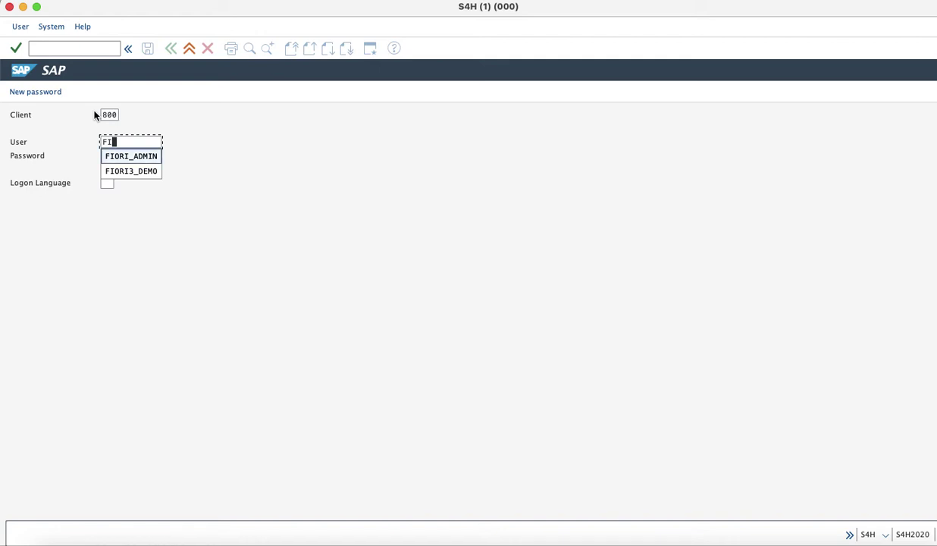
{"action": "key", "text": "Down"}
{"action": "key", "text": "Return"}
{"action": "key", "text": "Tab"}
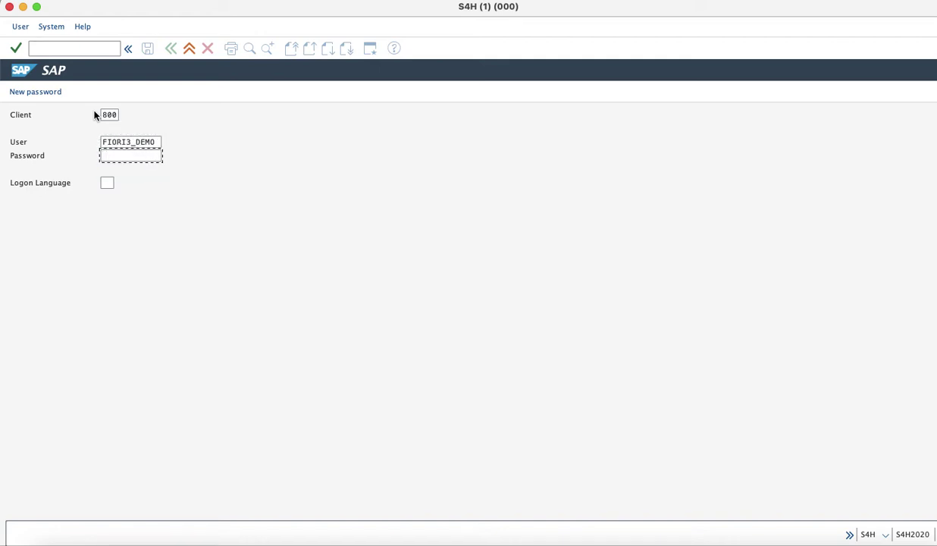
{"action": "type", "text": "************"}
{"action": "key", "text": "Return"}
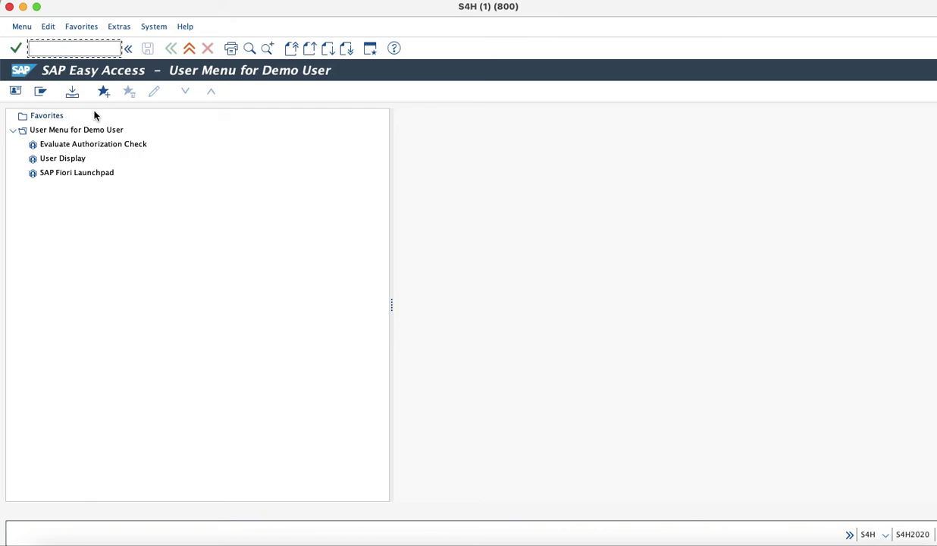
Launch SAP Fiori Launchpad from the user menu and sign in with the demo user's credentials.
{"action": "double_click", "coordinate": [87, 176]}
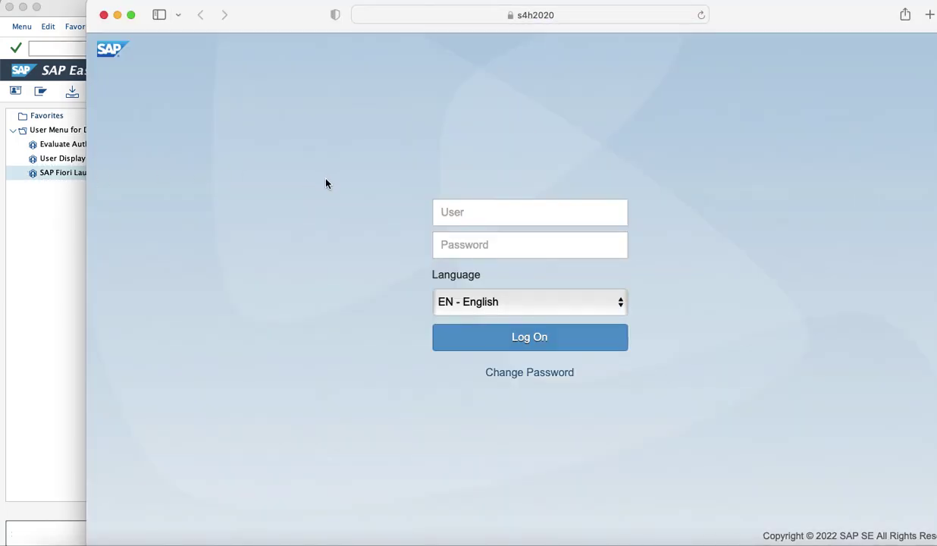
{"action": "left_click", "coordinate": [458, 211]}
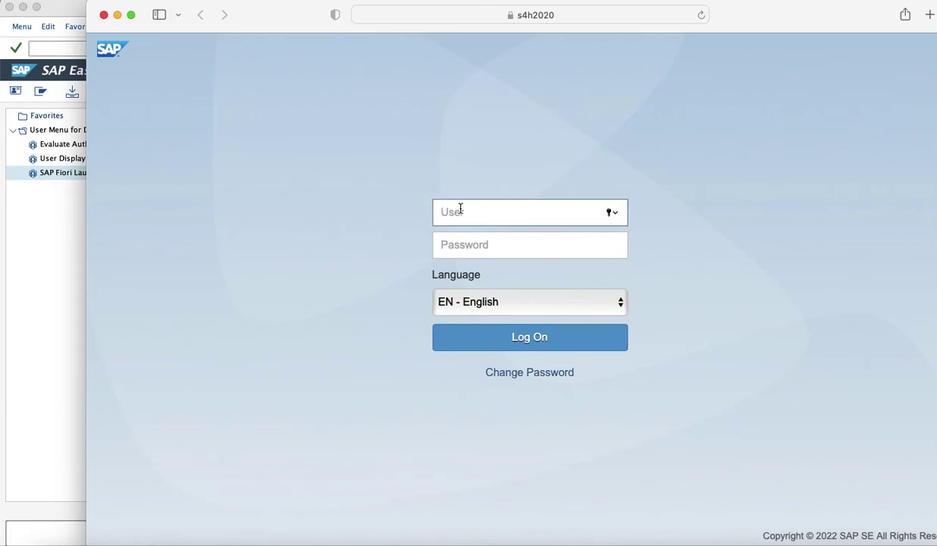
{"action": "type", "text": "FIORI3_DE"}
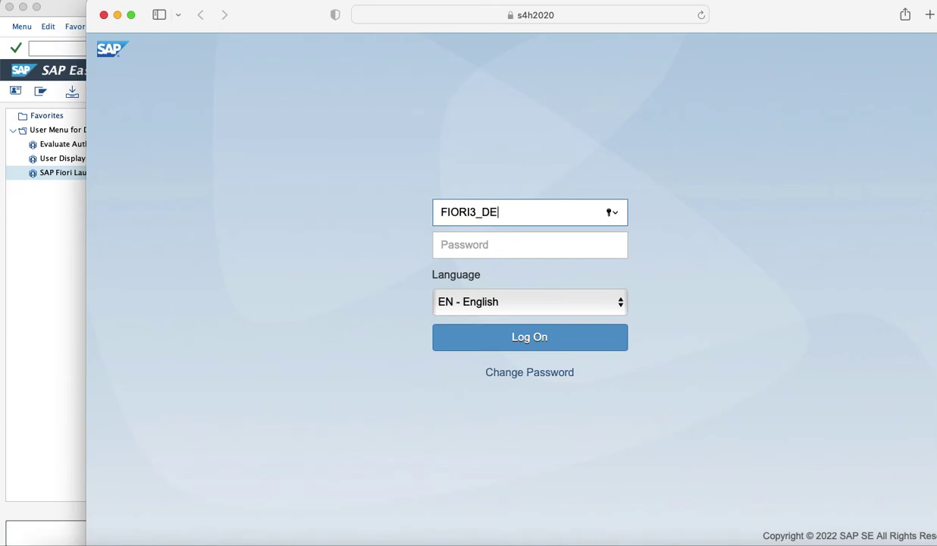
{"action": "type", "text": "MO"}
{"action": "key", "text": "Tab"}
{"action": "type", "text": "••"}
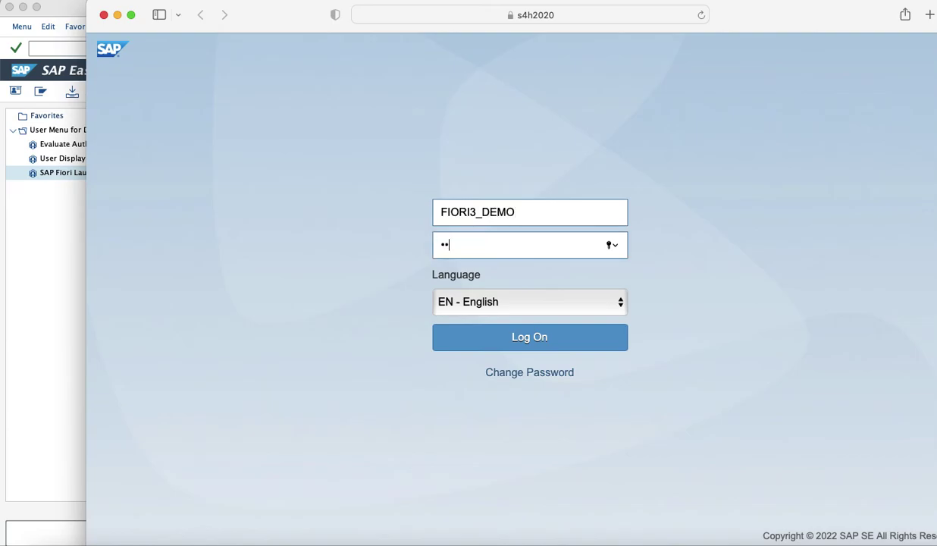
{"action": "type", "text": "••••••••"}
{"action": "key", "text": "Return"}
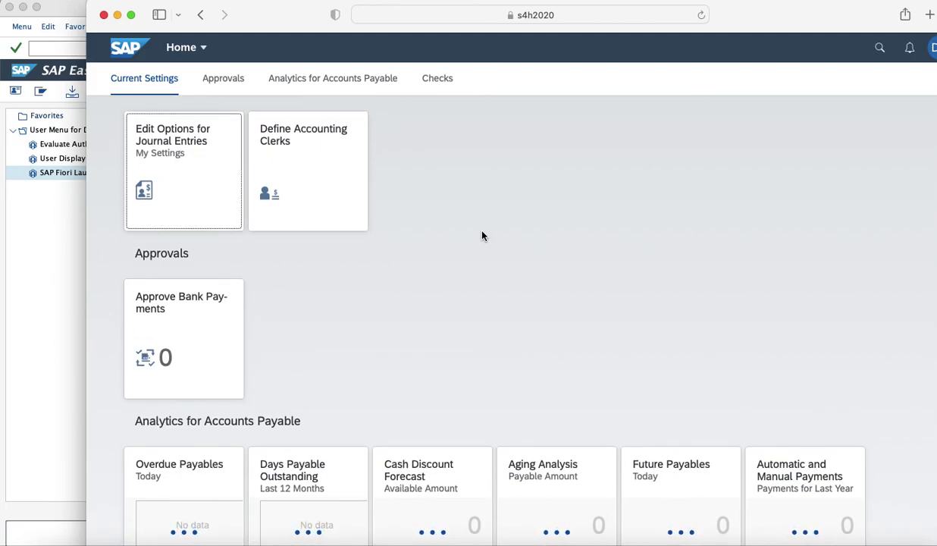
Review the Approvals, Analytics for Accounts Payable and Current Settings groups, then start Approve Bank Payments.
{"action": "left_click", "coordinate": [223, 85]}
{"action": "left_click", "coordinate": [320, 90]}
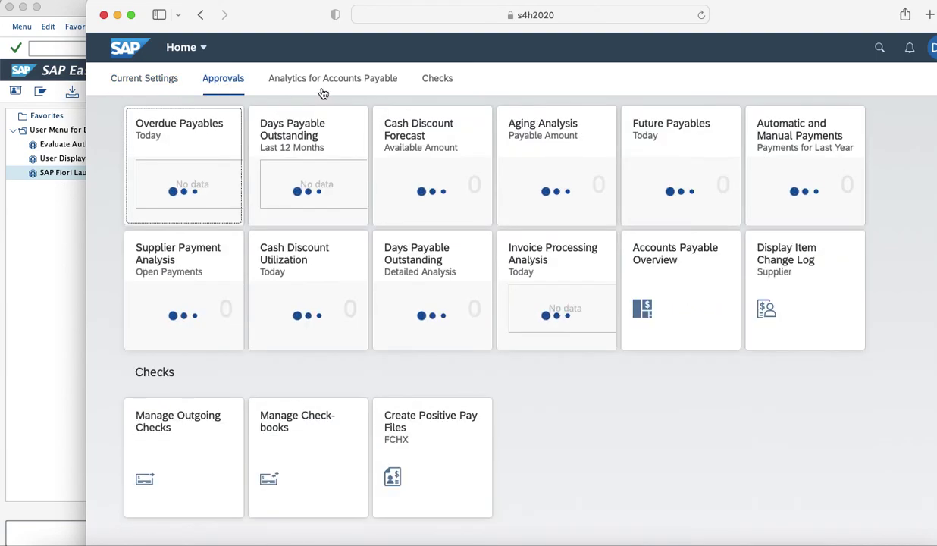
{"action": "left_click", "coordinate": [158, 86]}
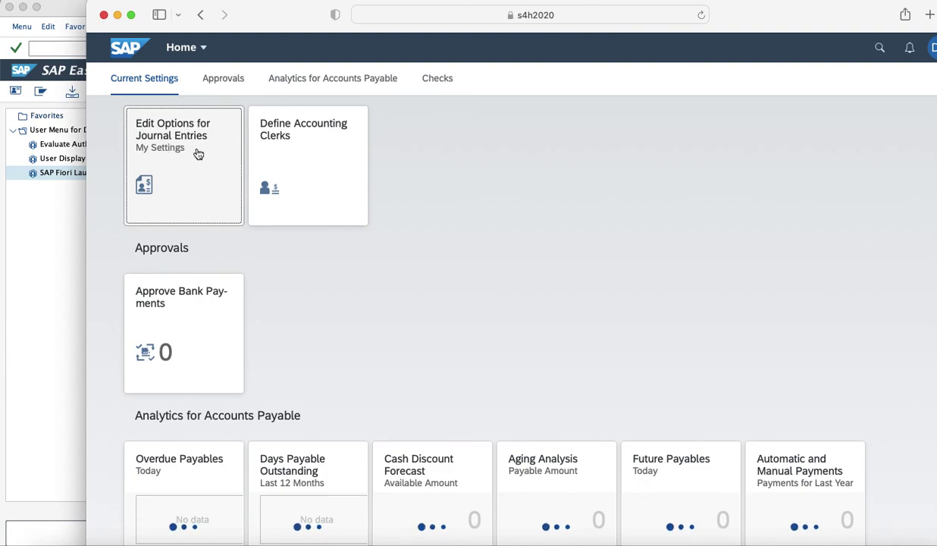
{"action": "scroll", "coordinate": [184, 286], "scroll_direction": "down", "scroll_amount": 2}
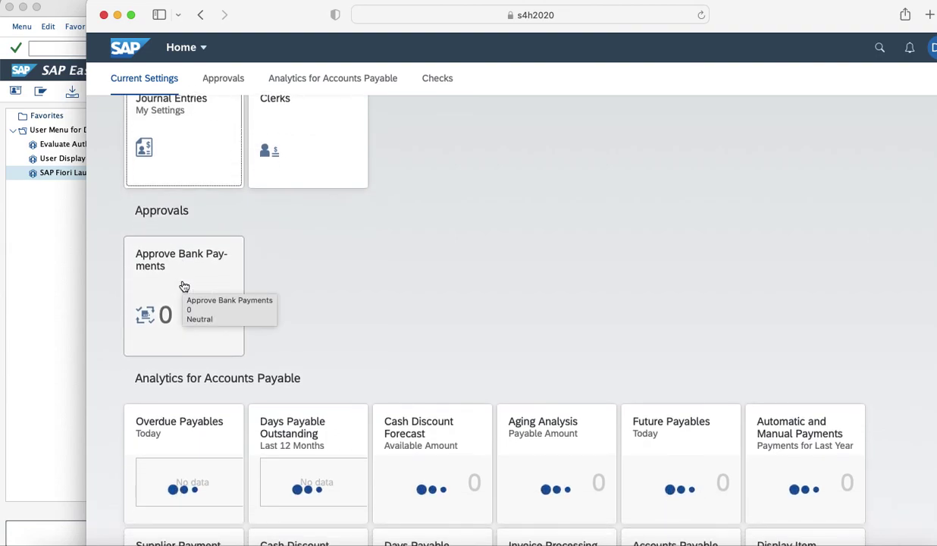
{"action": "scroll", "coordinate": [183, 285], "scroll_direction": "up", "scroll_amount": 1}
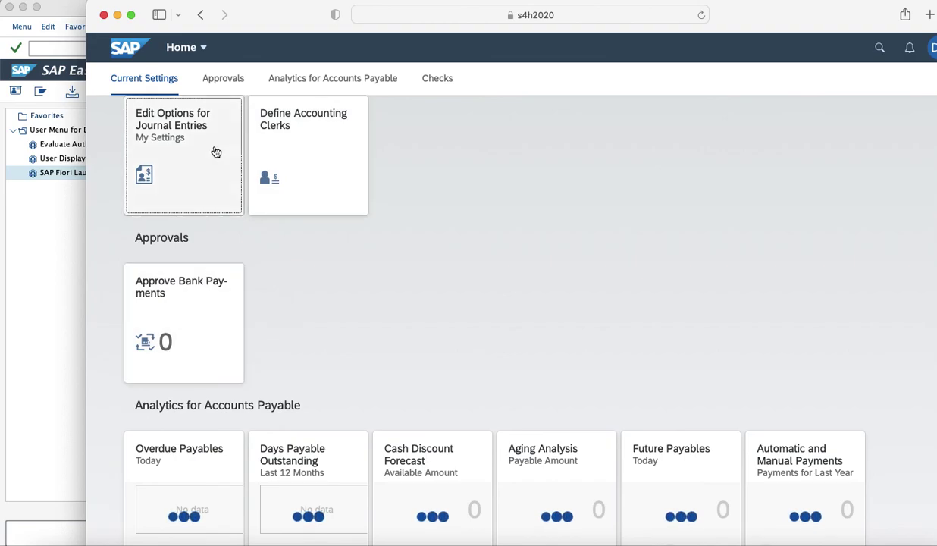
{"action": "left_click", "coordinate": [223, 79]}
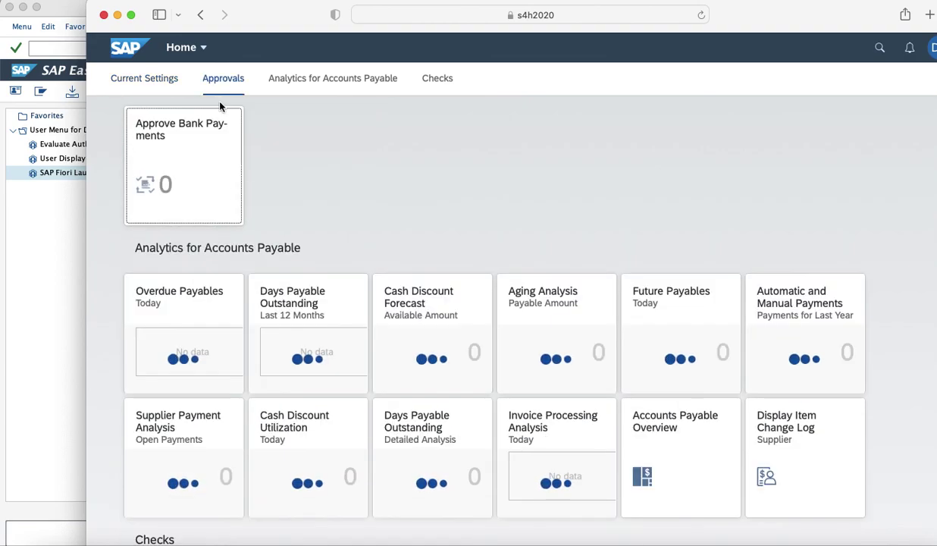
{"action": "left_click", "coordinate": [195, 171]}
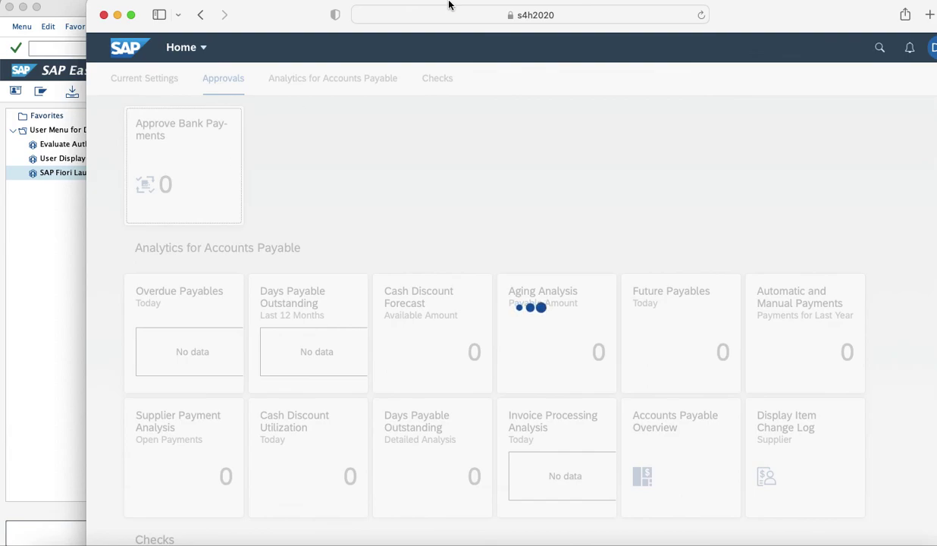